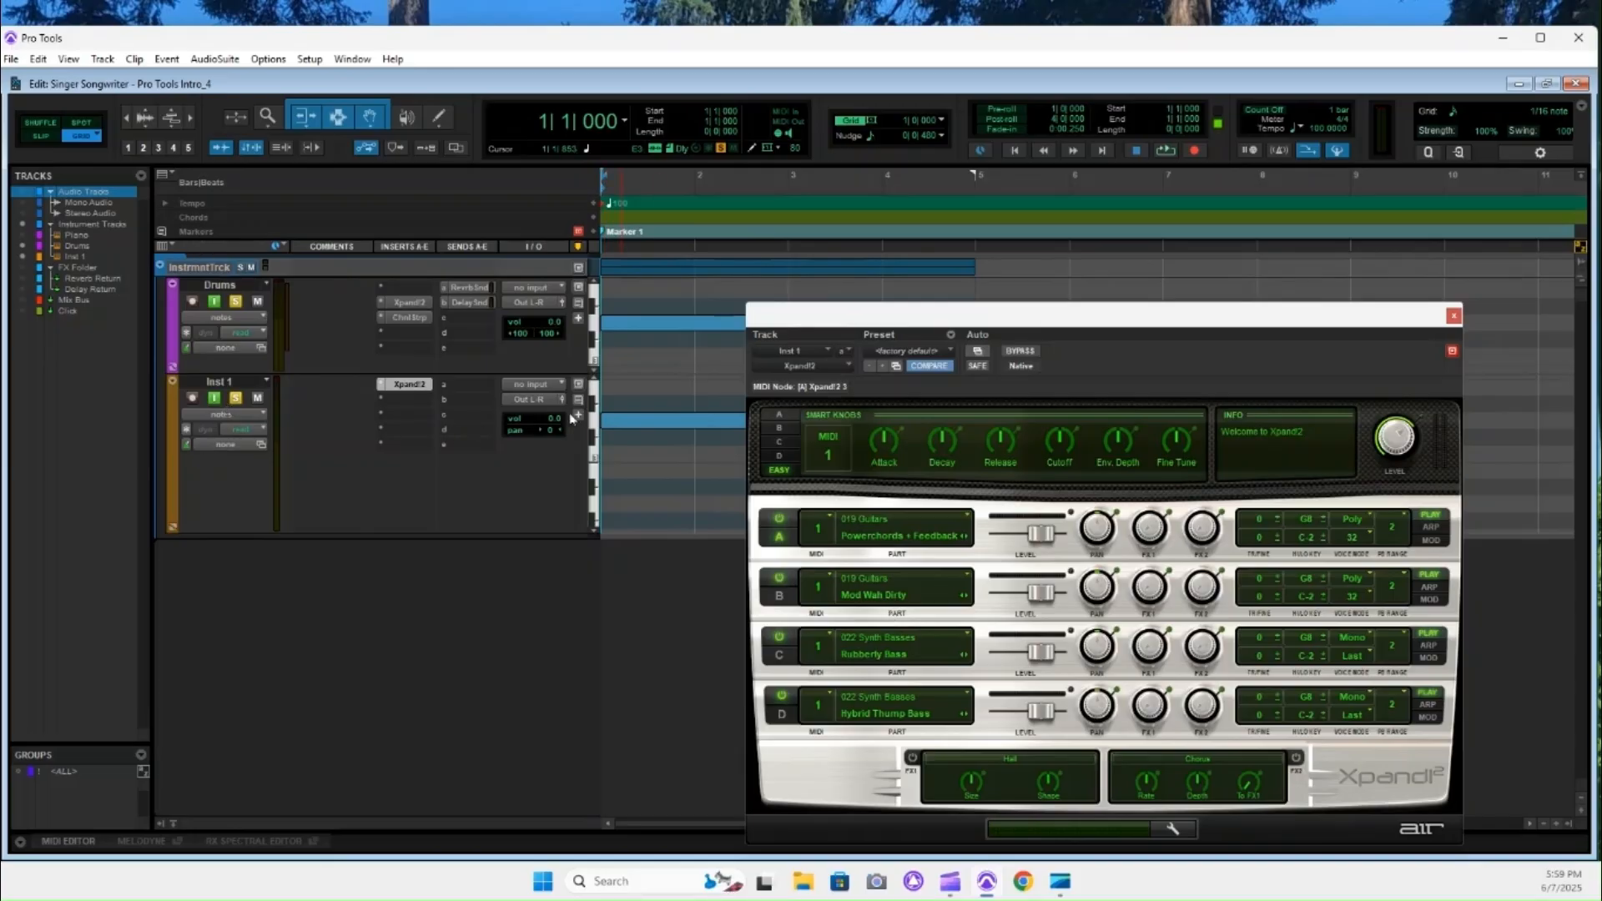
Increase the Drums track's height slightly and close the Xpand!2 window of the Inst 1 track.
{"action": "left_click_drag", "start_coordinate": [457, 377], "coordinate": [443, 410]}
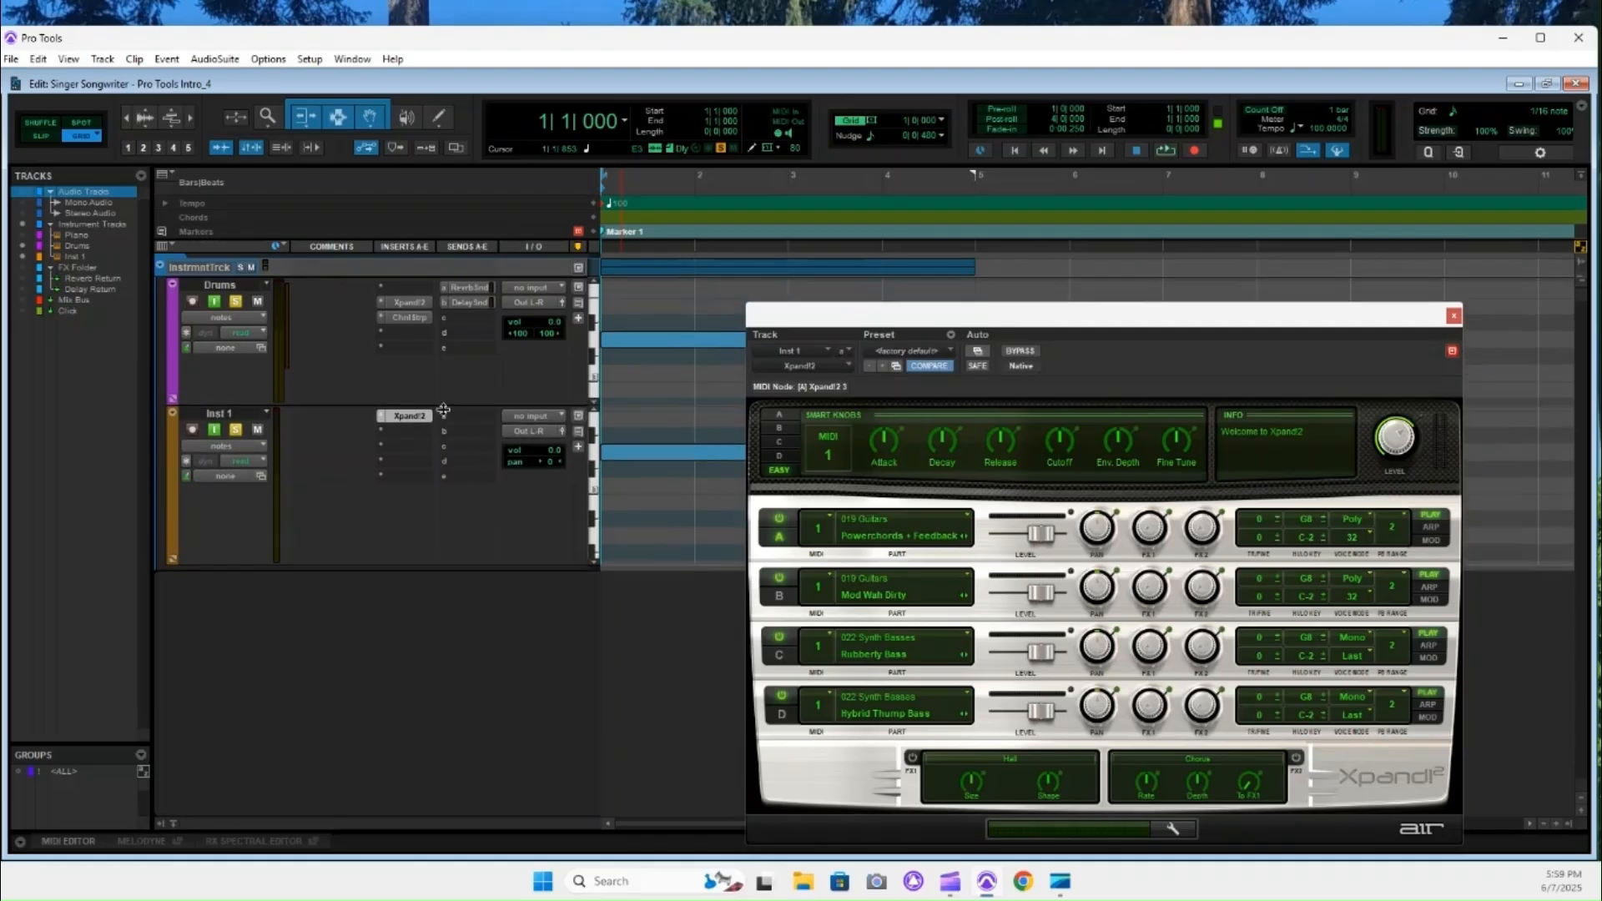
{"action": "left_click_drag", "start_coordinate": [973, 317], "coordinate": [1027, 317]}
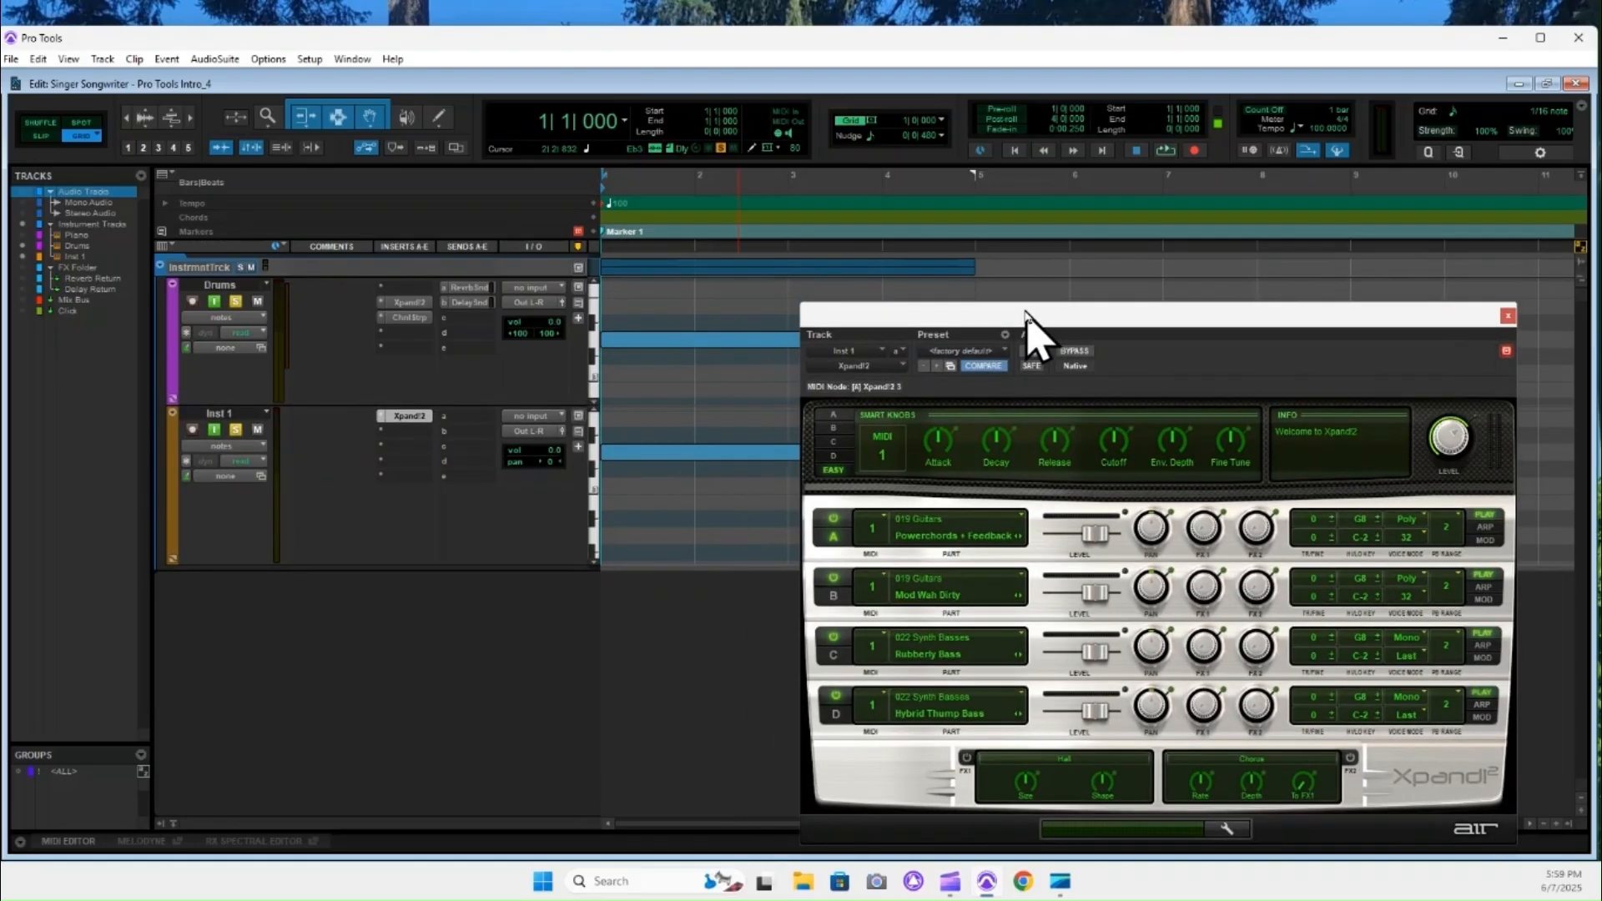
{"action": "left_click", "coordinate": [1506, 316]}
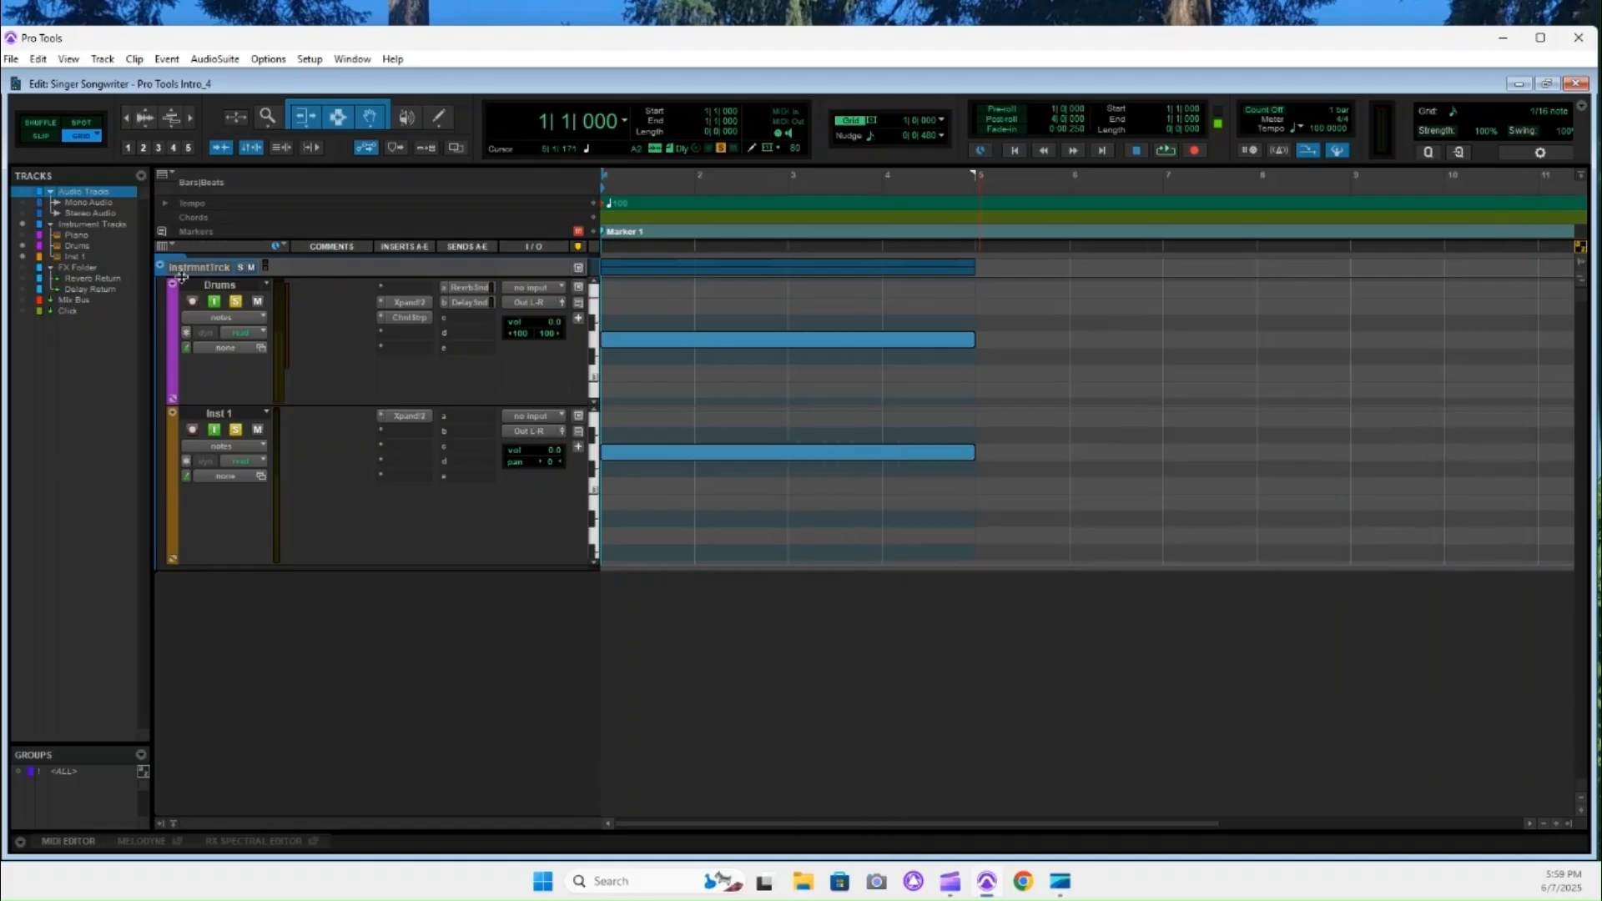
Select the Instrument Tracks folder and view the Xpand!2 plug-in on Drums and Inst 1, leaving the Drums one open.
{"action": "left_click", "coordinate": [85, 226]}
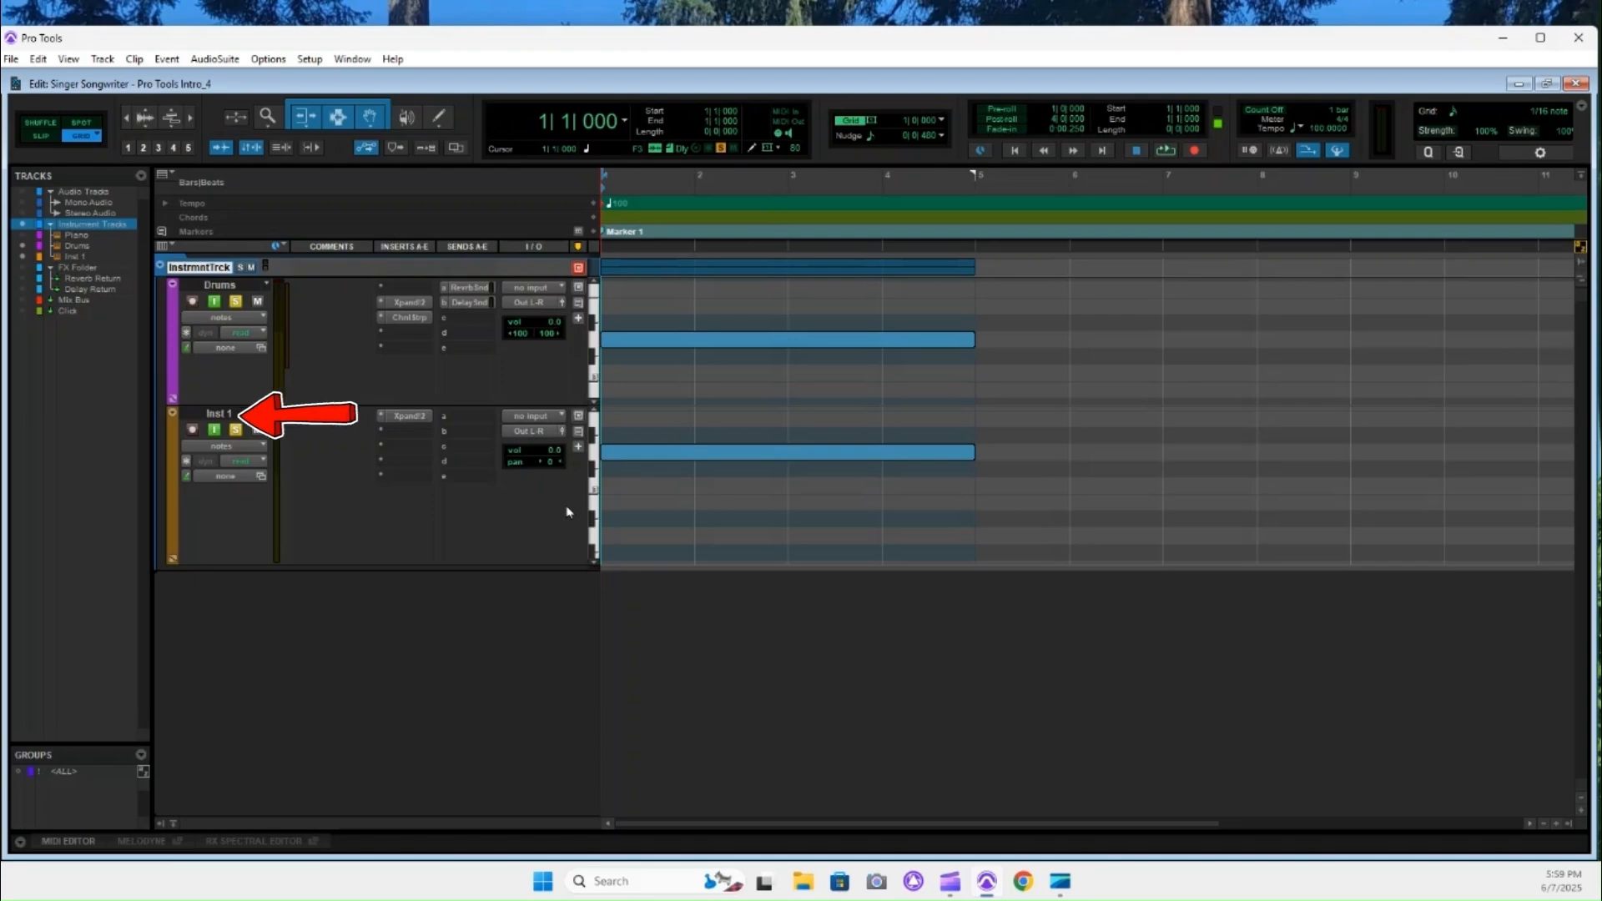
{"action": "left_click", "coordinate": [409, 303]}
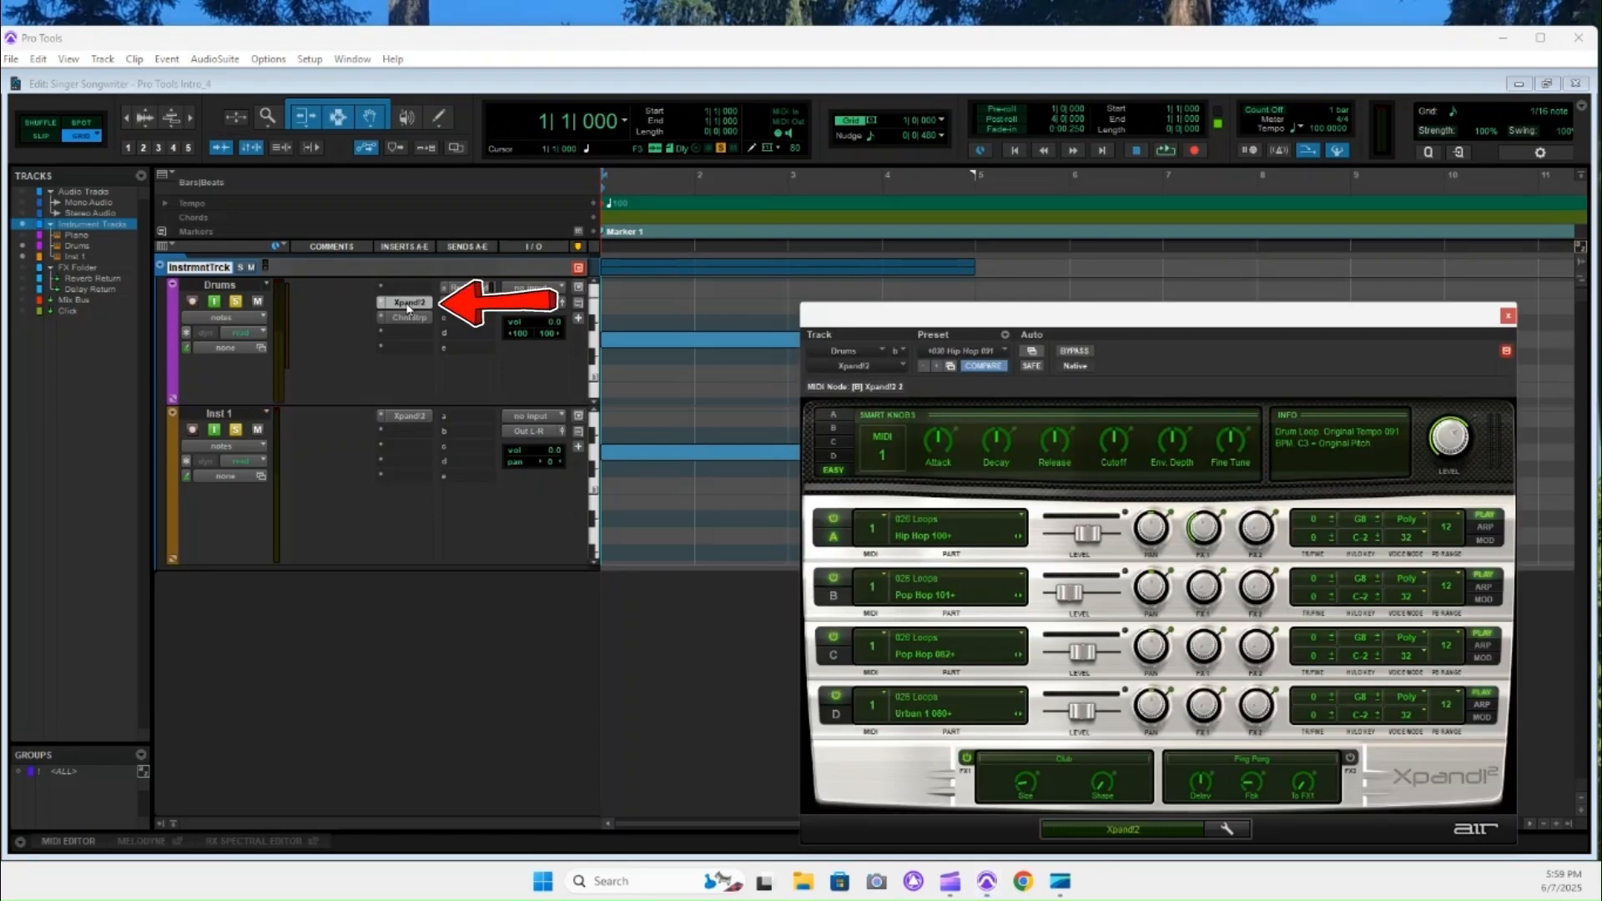
{"action": "left_click", "coordinate": [409, 417]}
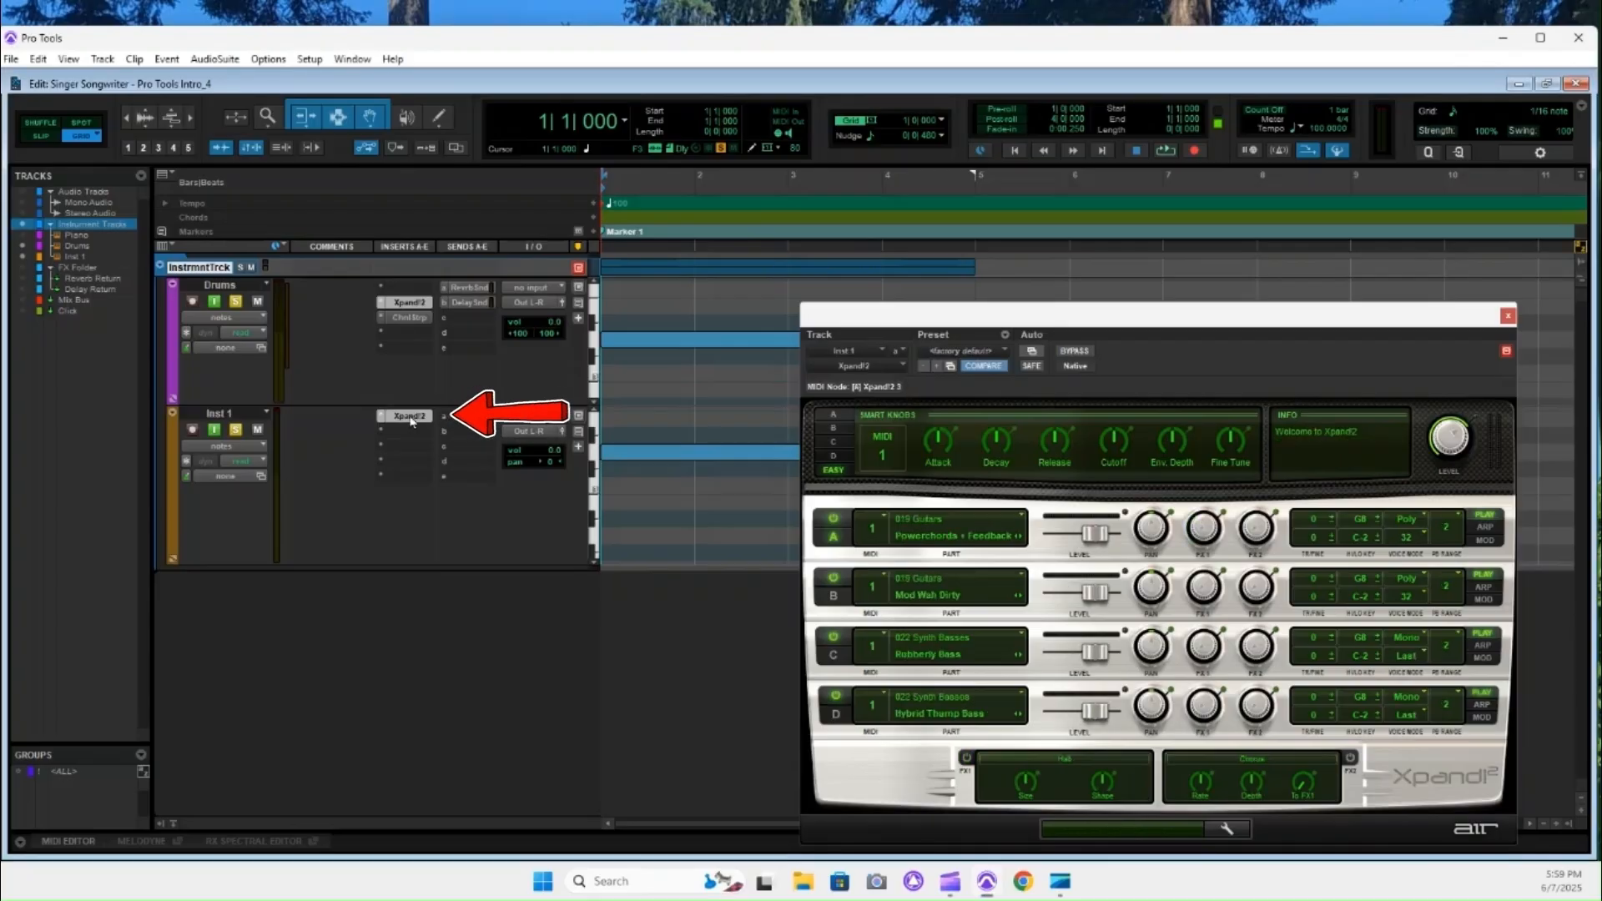
{"action": "left_click", "coordinate": [409, 302]}
{"action": "left_click_drag", "start_coordinate": [1133, 310], "coordinate": [1094, 386]}
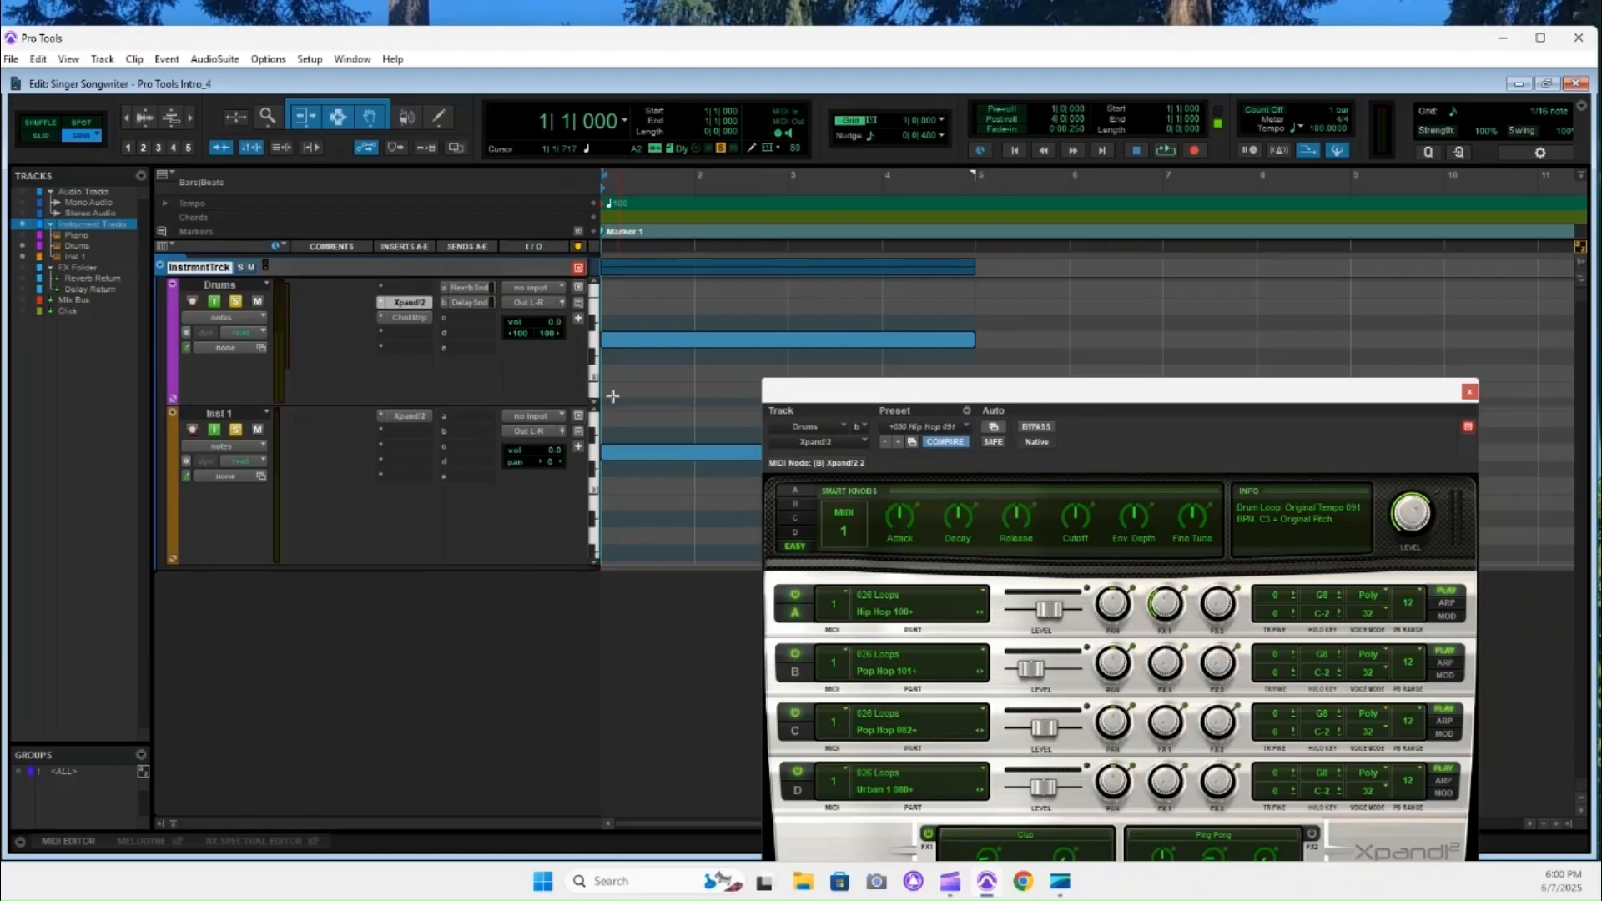
{"action": "left_click_drag", "start_coordinate": [1100, 396], "coordinate": [1131, 369]}
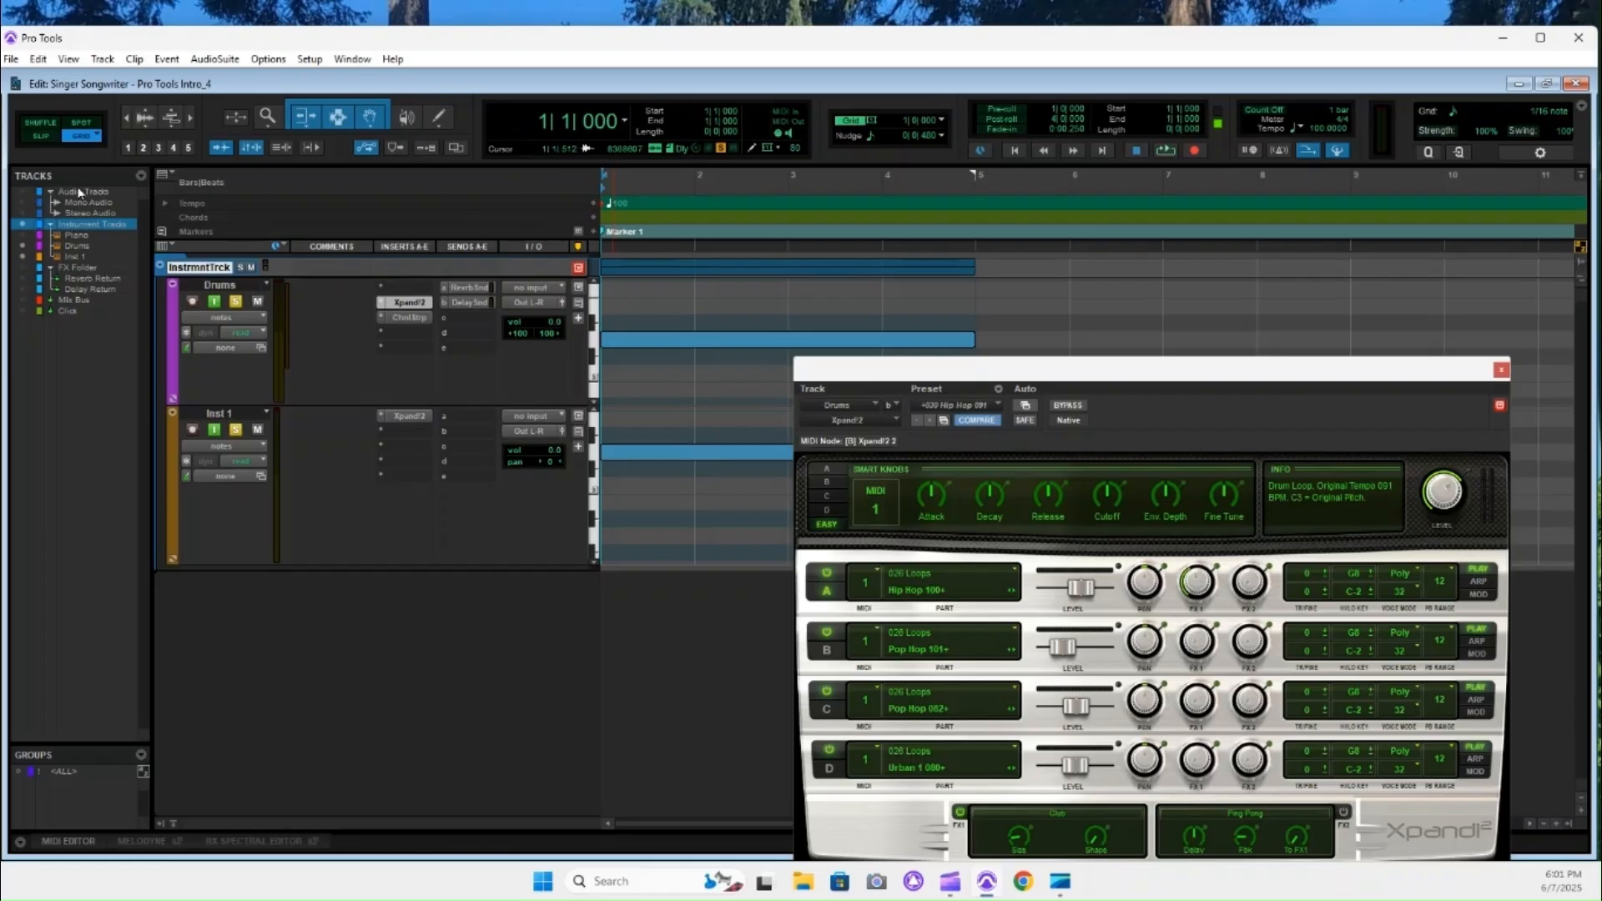
Try the Trim, Selector and Grabber tools one at a time and reactivate the Smart Tool.
{"action": "left_click", "coordinate": [307, 120]}
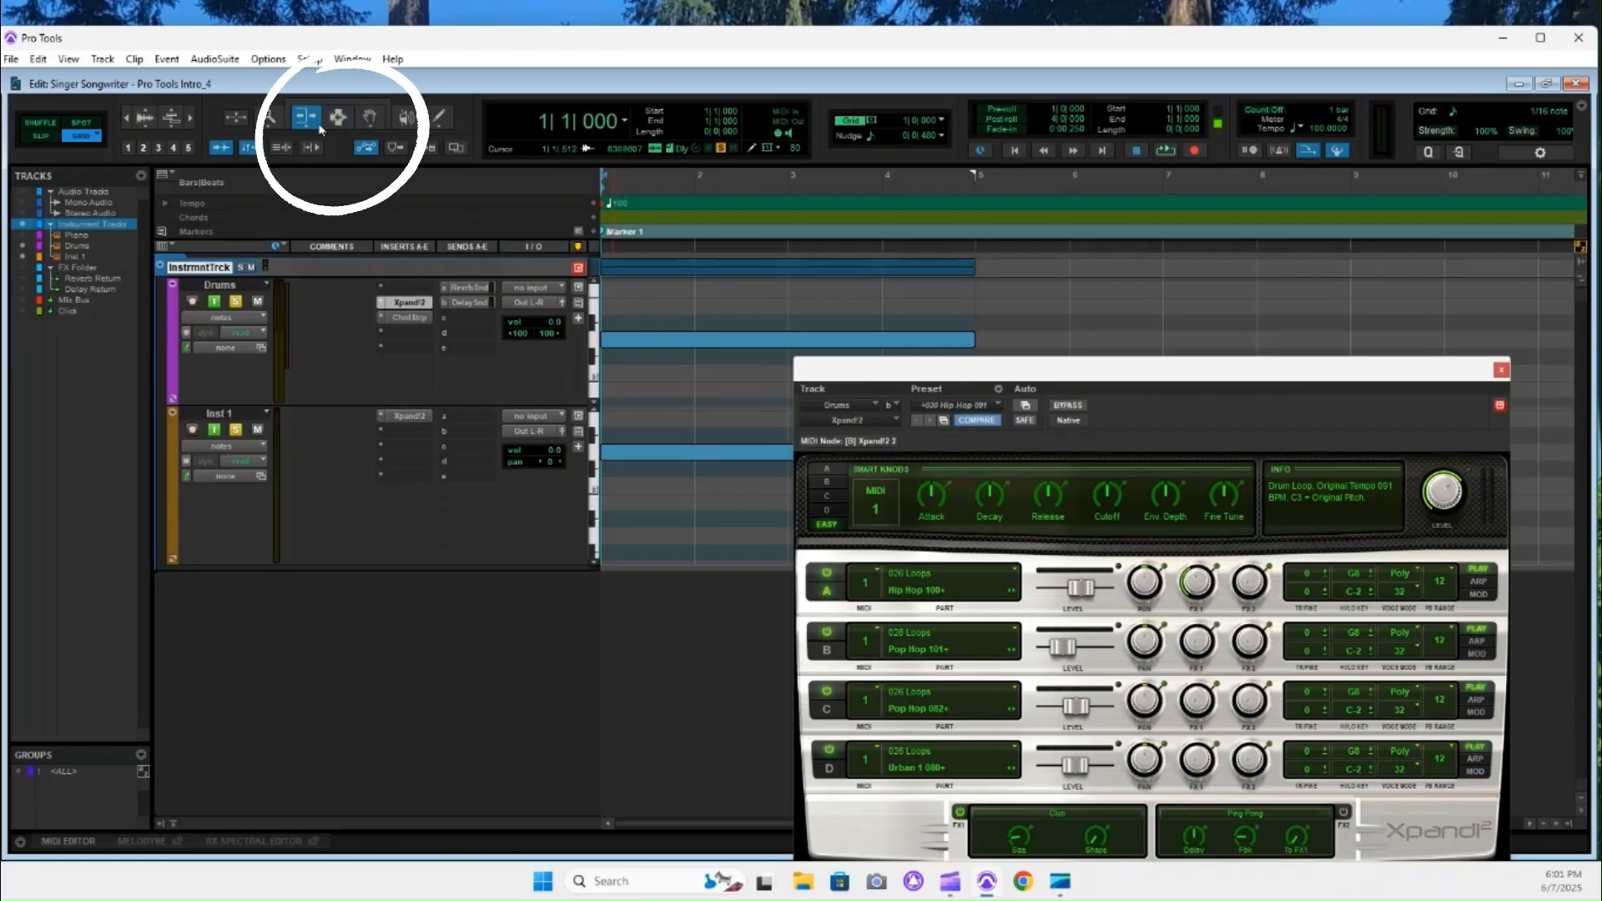
{"action": "left_click", "coordinate": [336, 124]}
{"action": "left_click", "coordinate": [368, 123]}
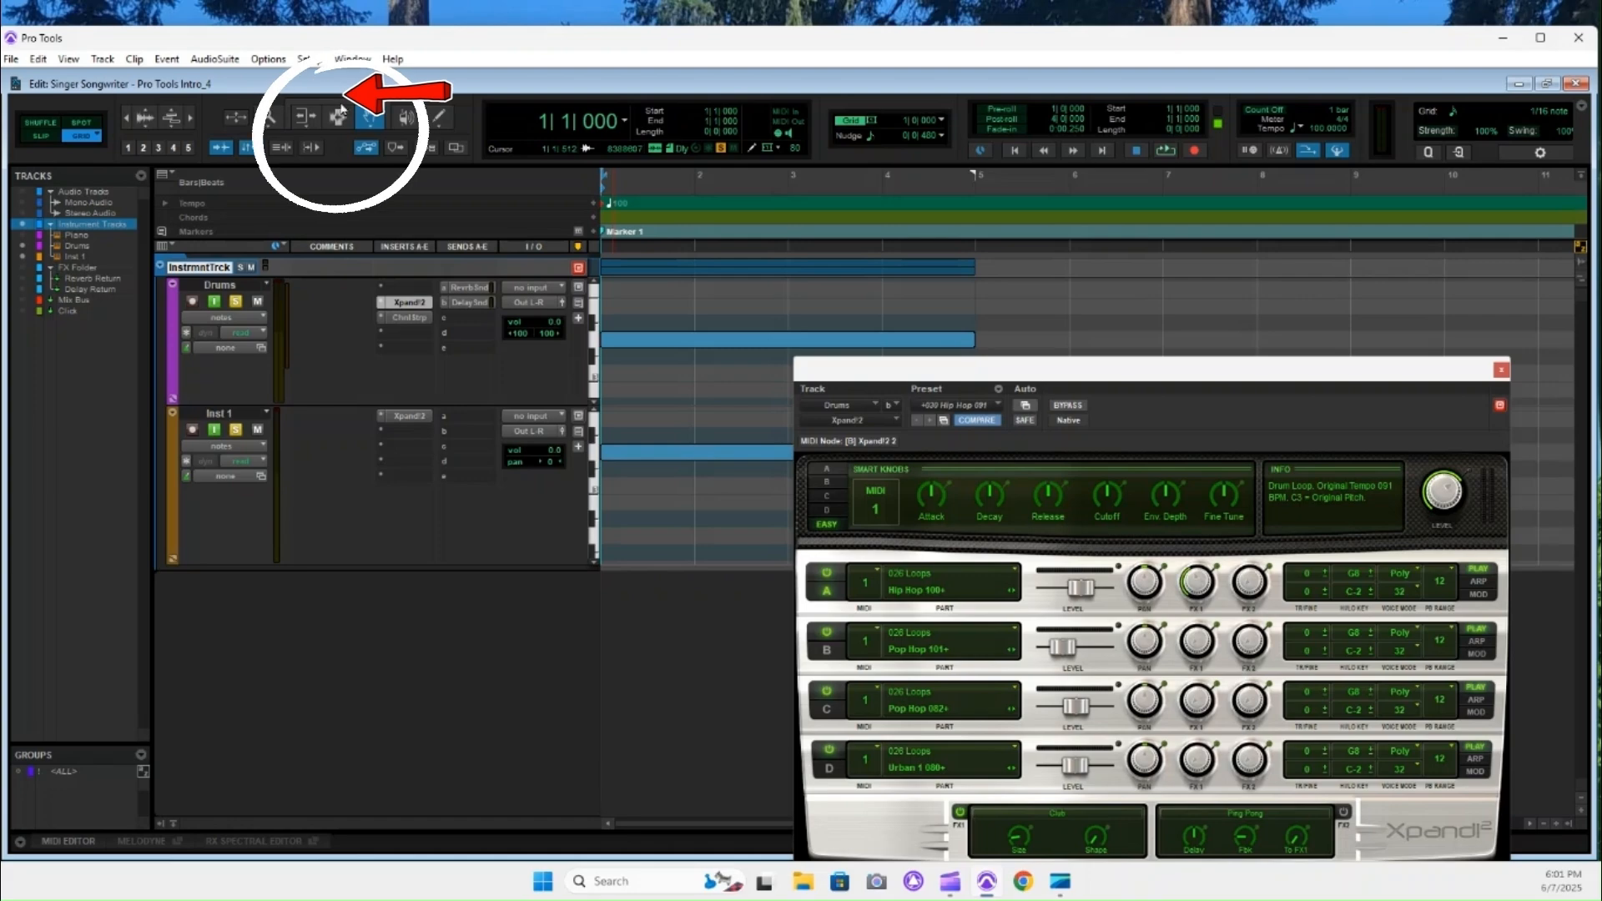
{"action": "left_click", "coordinate": [338, 102]}
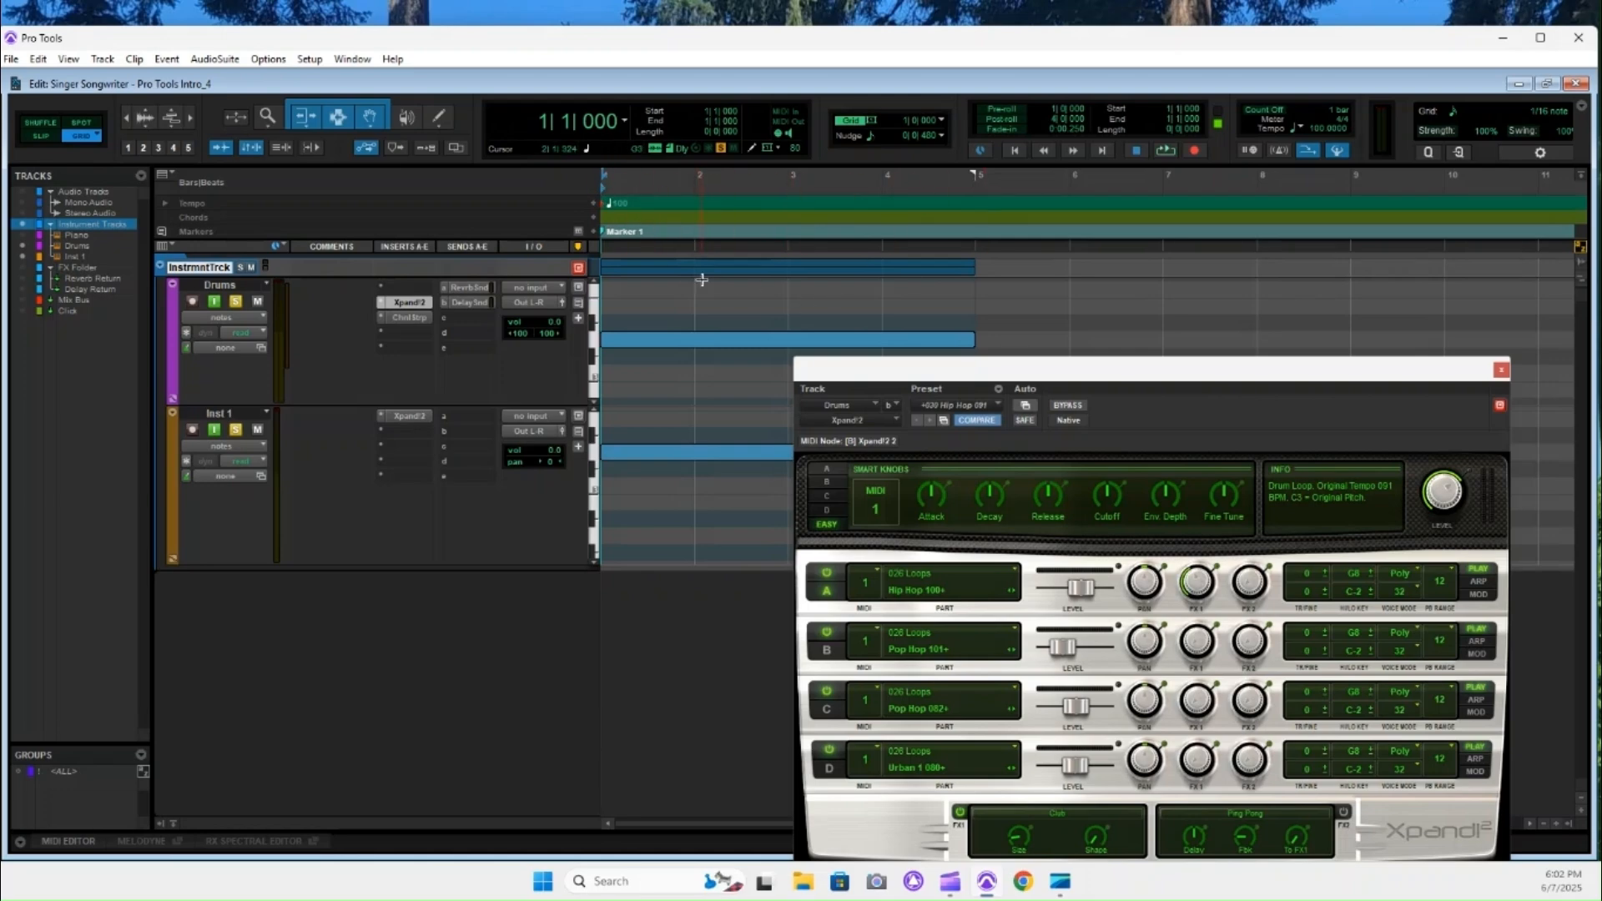
Place the edit cursor at the starts of bars 2, 3, 4 and 5, and select both instrument tracks from bar 1 to bar 5.
{"action": "left_click", "coordinate": [695, 247]}
{"action": "left_click", "coordinate": [789, 246]}
{"action": "left_click", "coordinate": [884, 243]}
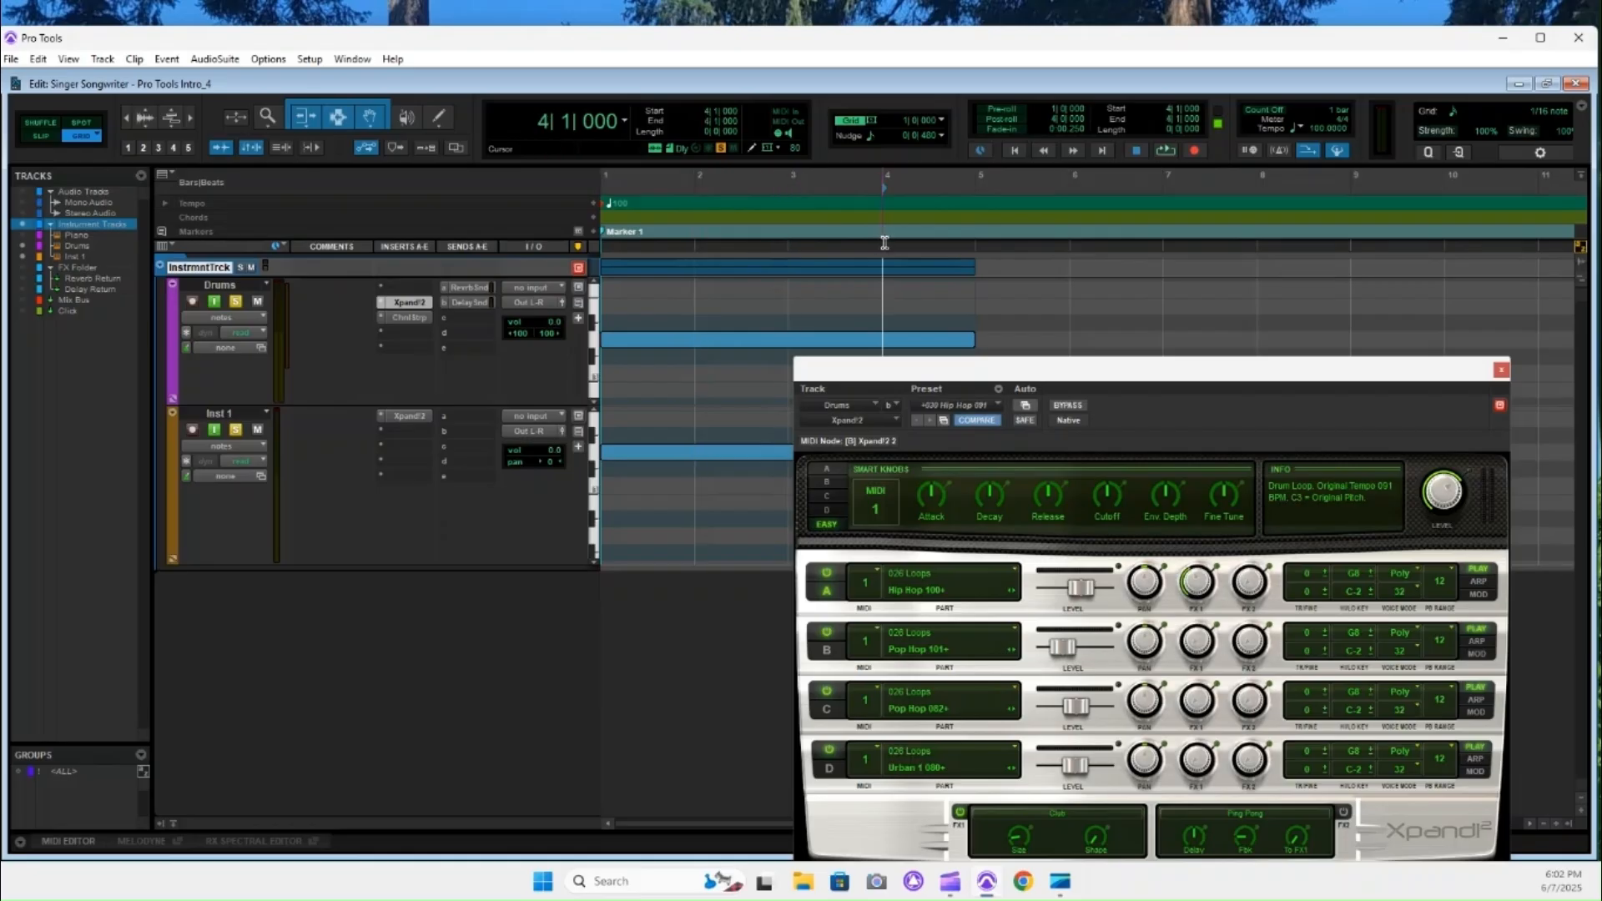
{"action": "left_click", "coordinate": [976, 247]}
{"action": "left_click_drag", "start_coordinate": [1108, 376], "coordinate": [1078, 421]}
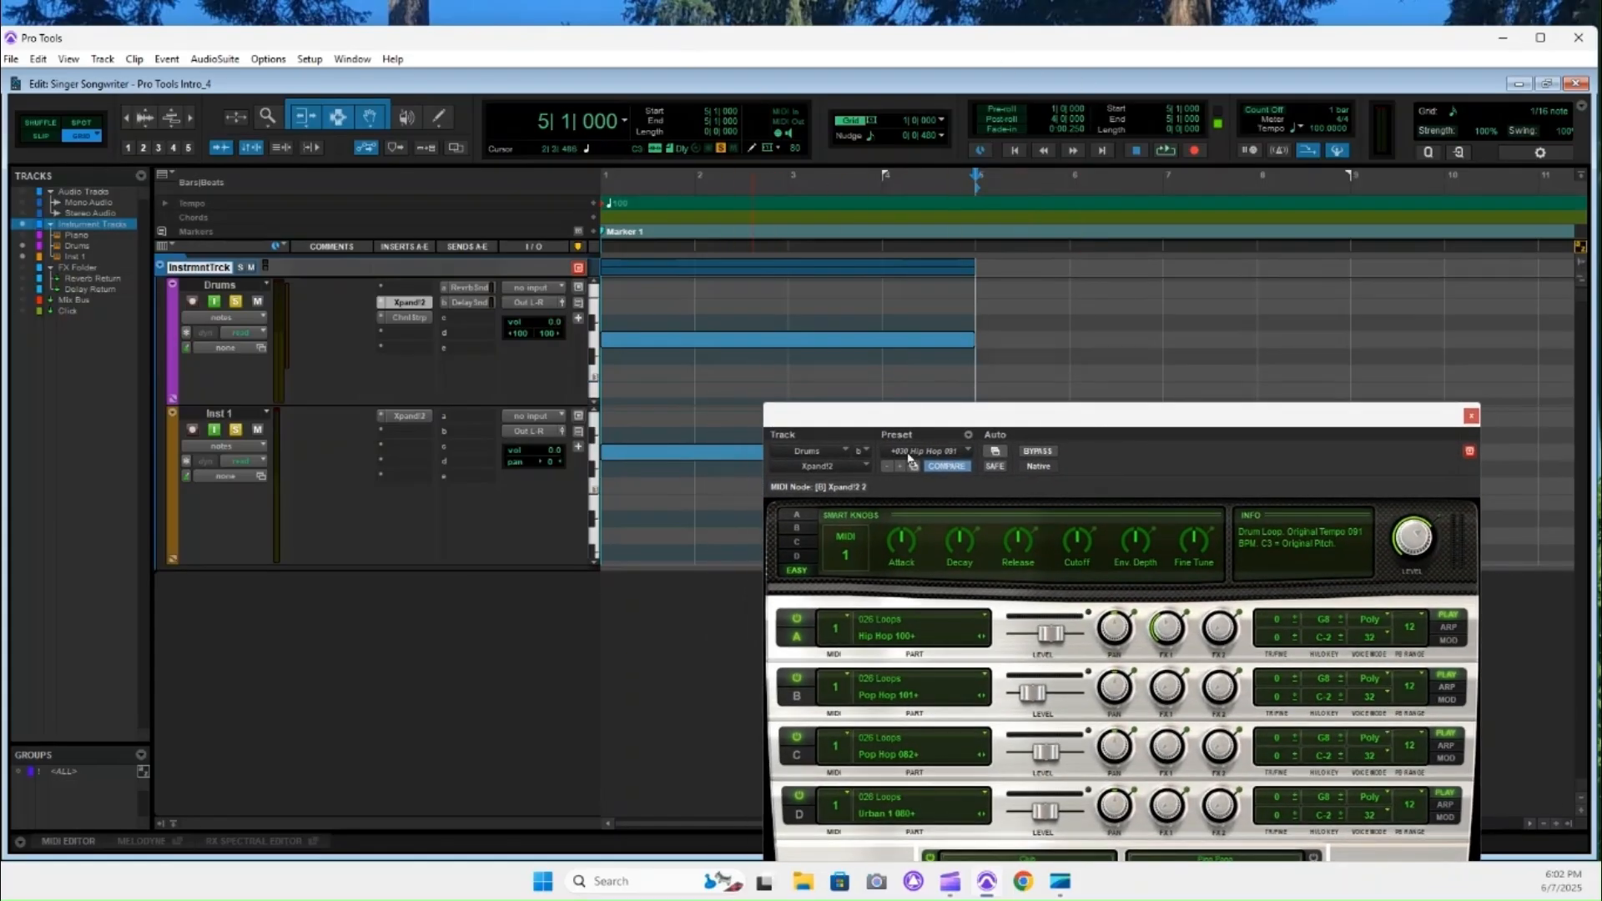
{"action": "left_click_drag", "start_coordinate": [957, 421], "coordinate": [982, 536]}
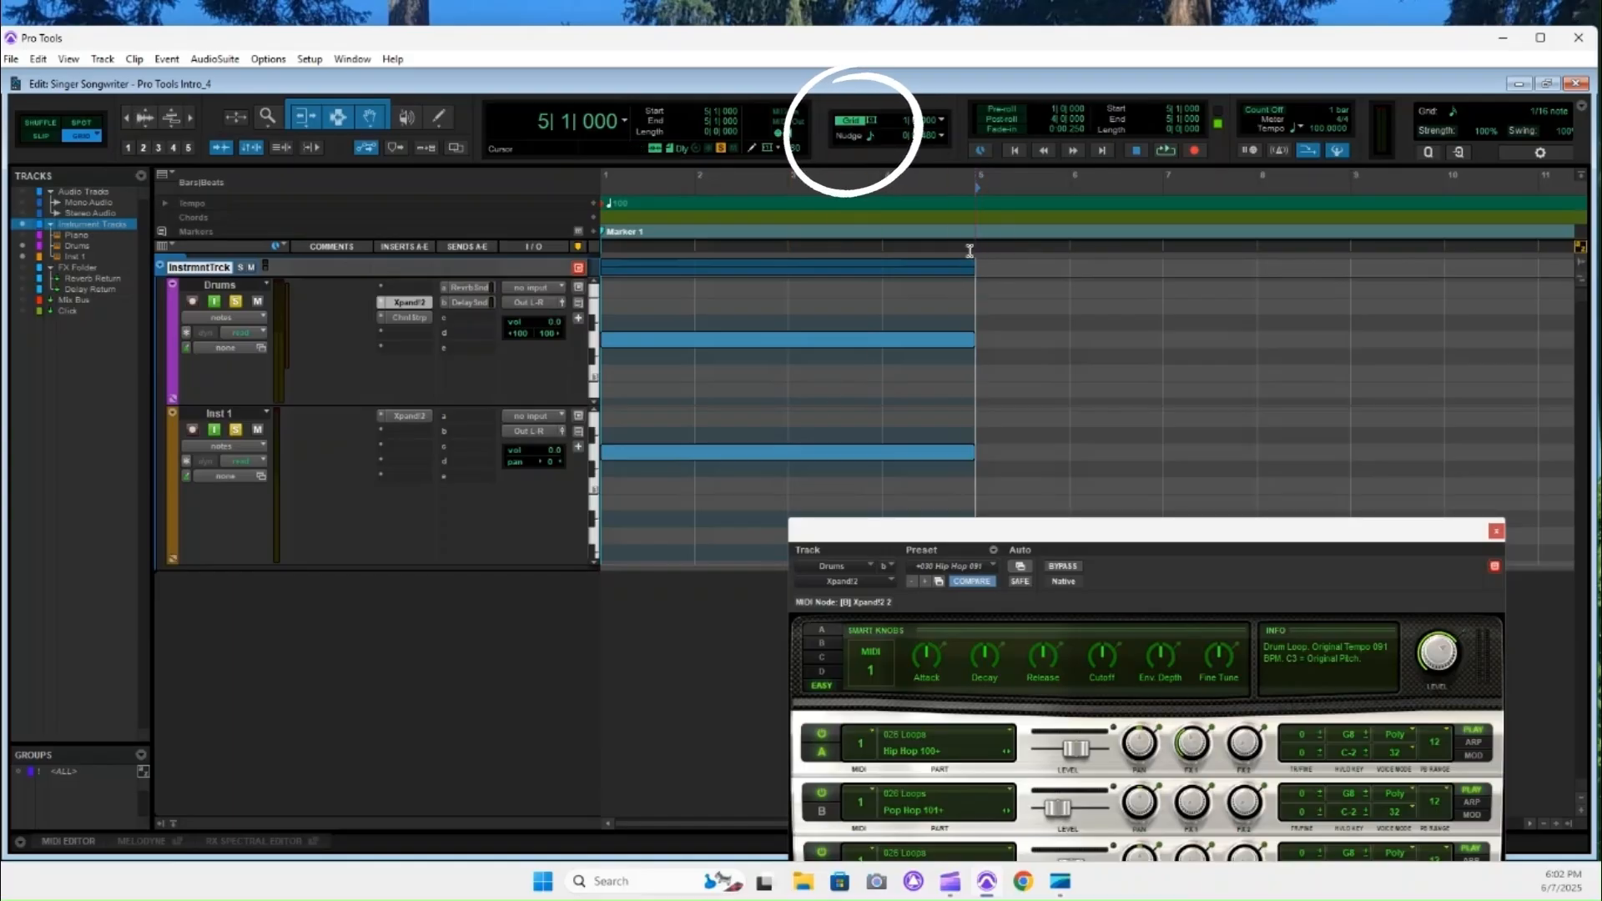
{"action": "left_click", "coordinate": [1013, 150], "text": "shift"}
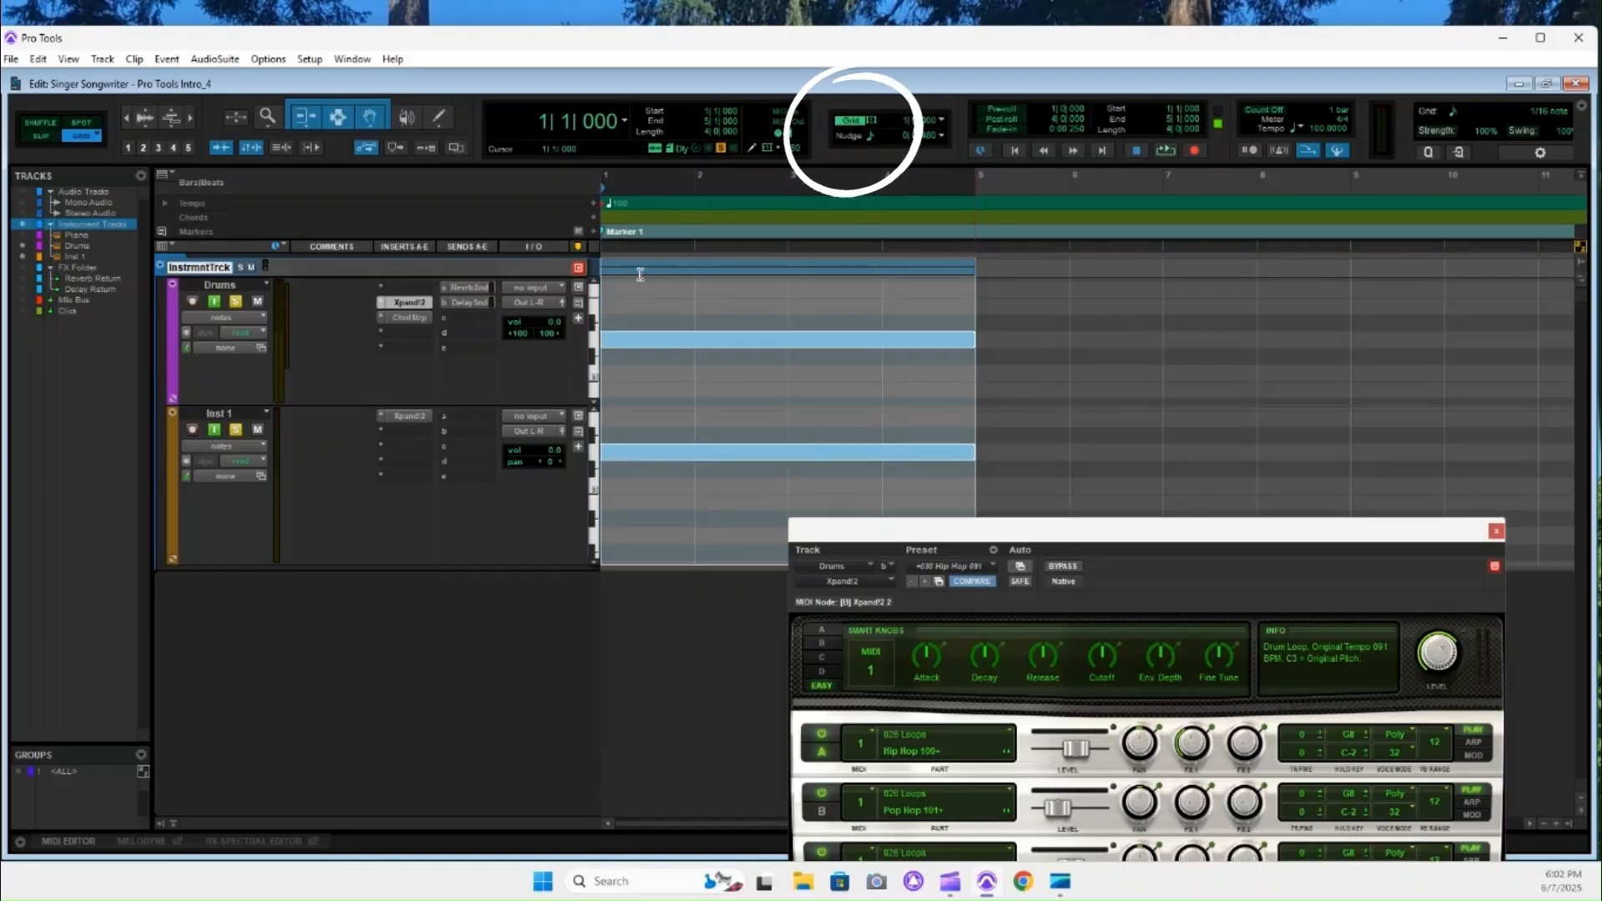
Set the grid value to 1/4 note and select the first bar across the instrument tracks.
{"action": "left_click", "coordinate": [872, 124]}
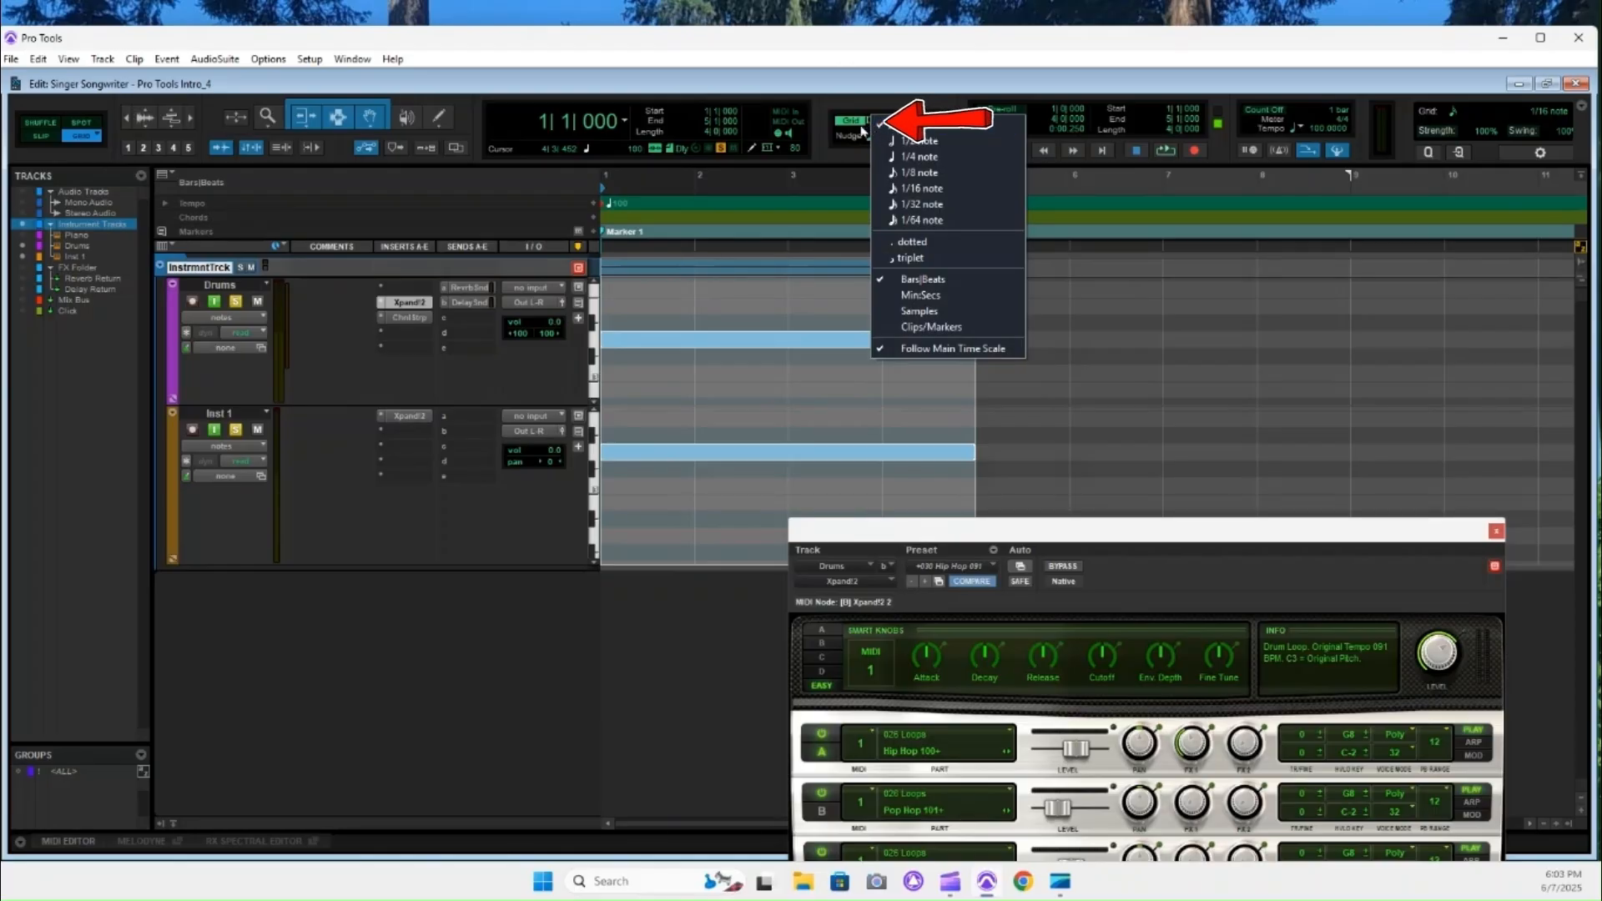
{"action": "left_click", "coordinate": [933, 164]}
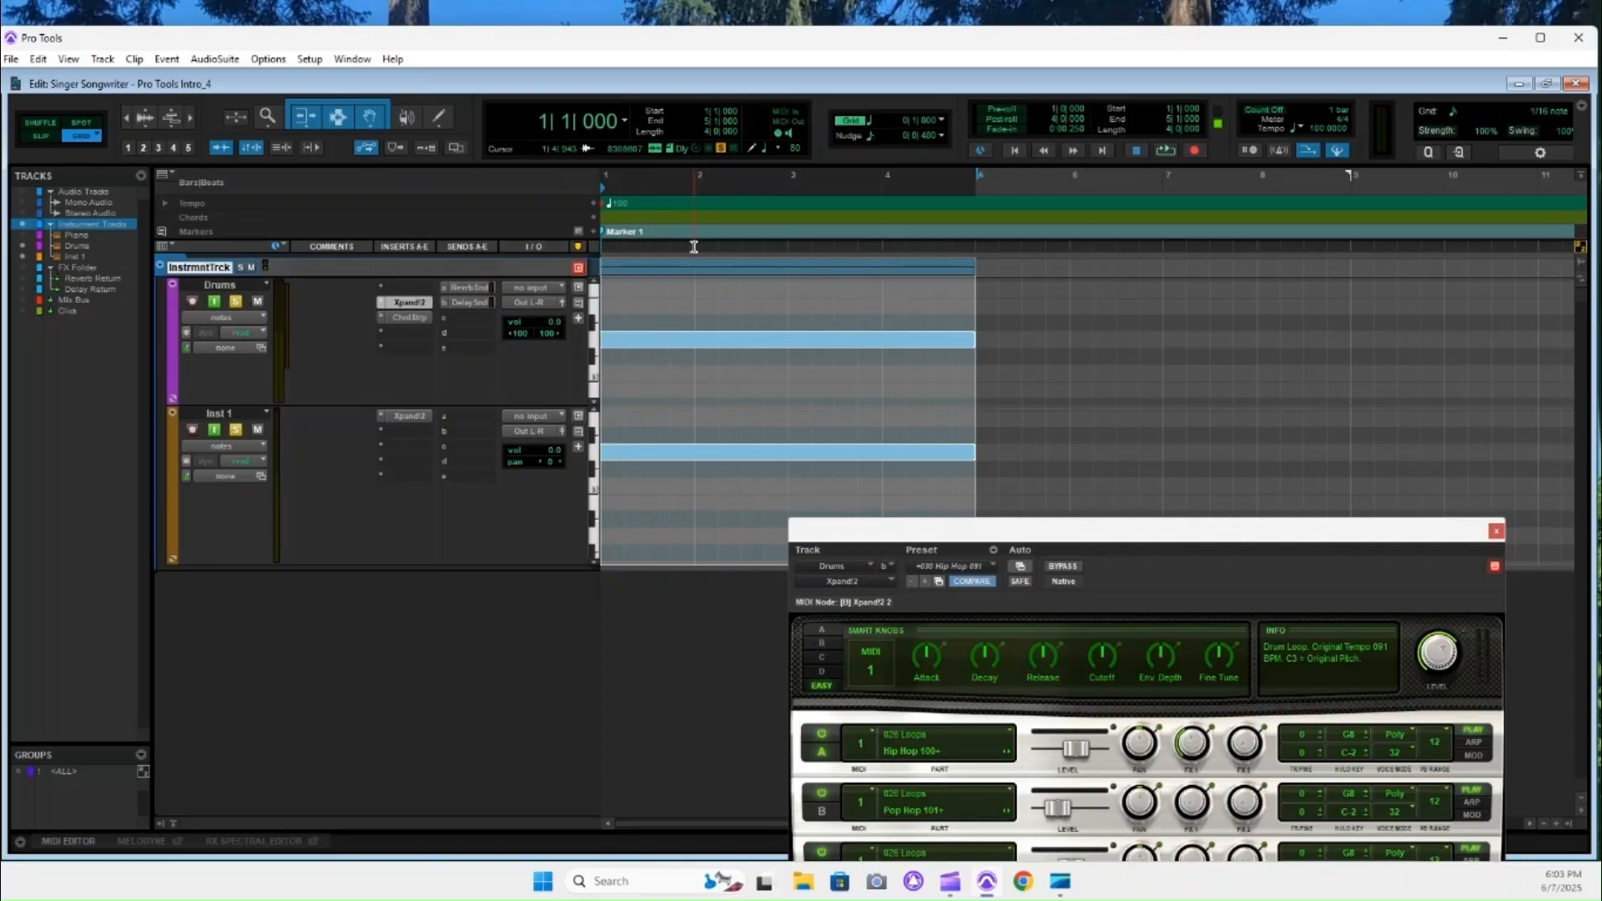
{"action": "left_click_drag", "start_coordinate": [693, 255], "coordinate": [612, 263]}
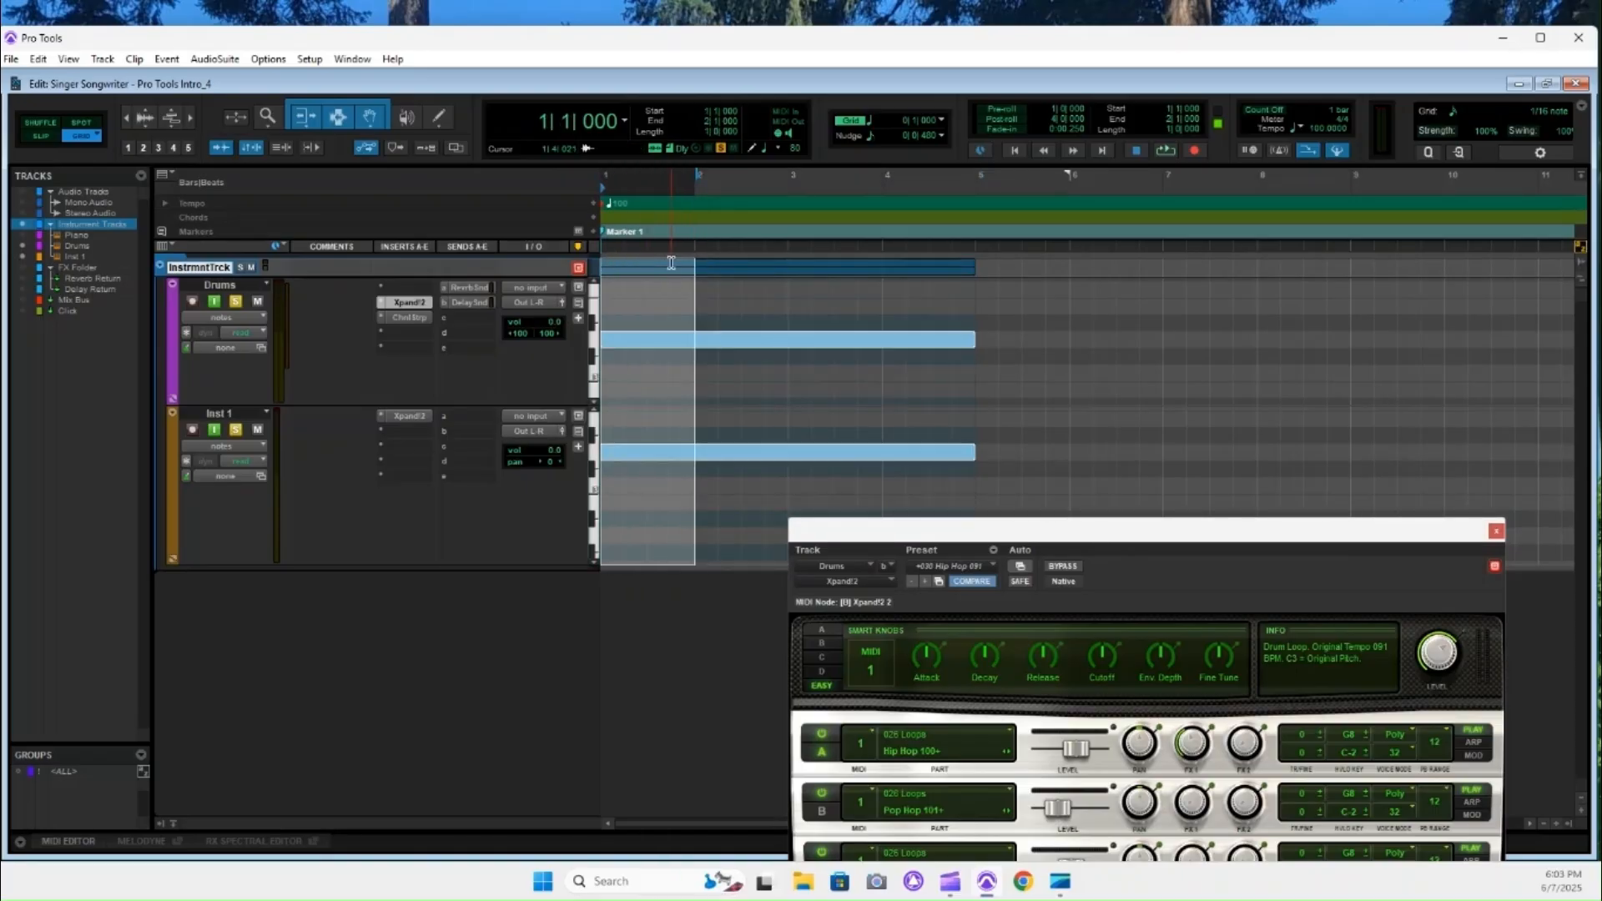
{"action": "left_click", "coordinate": [771, 344]}
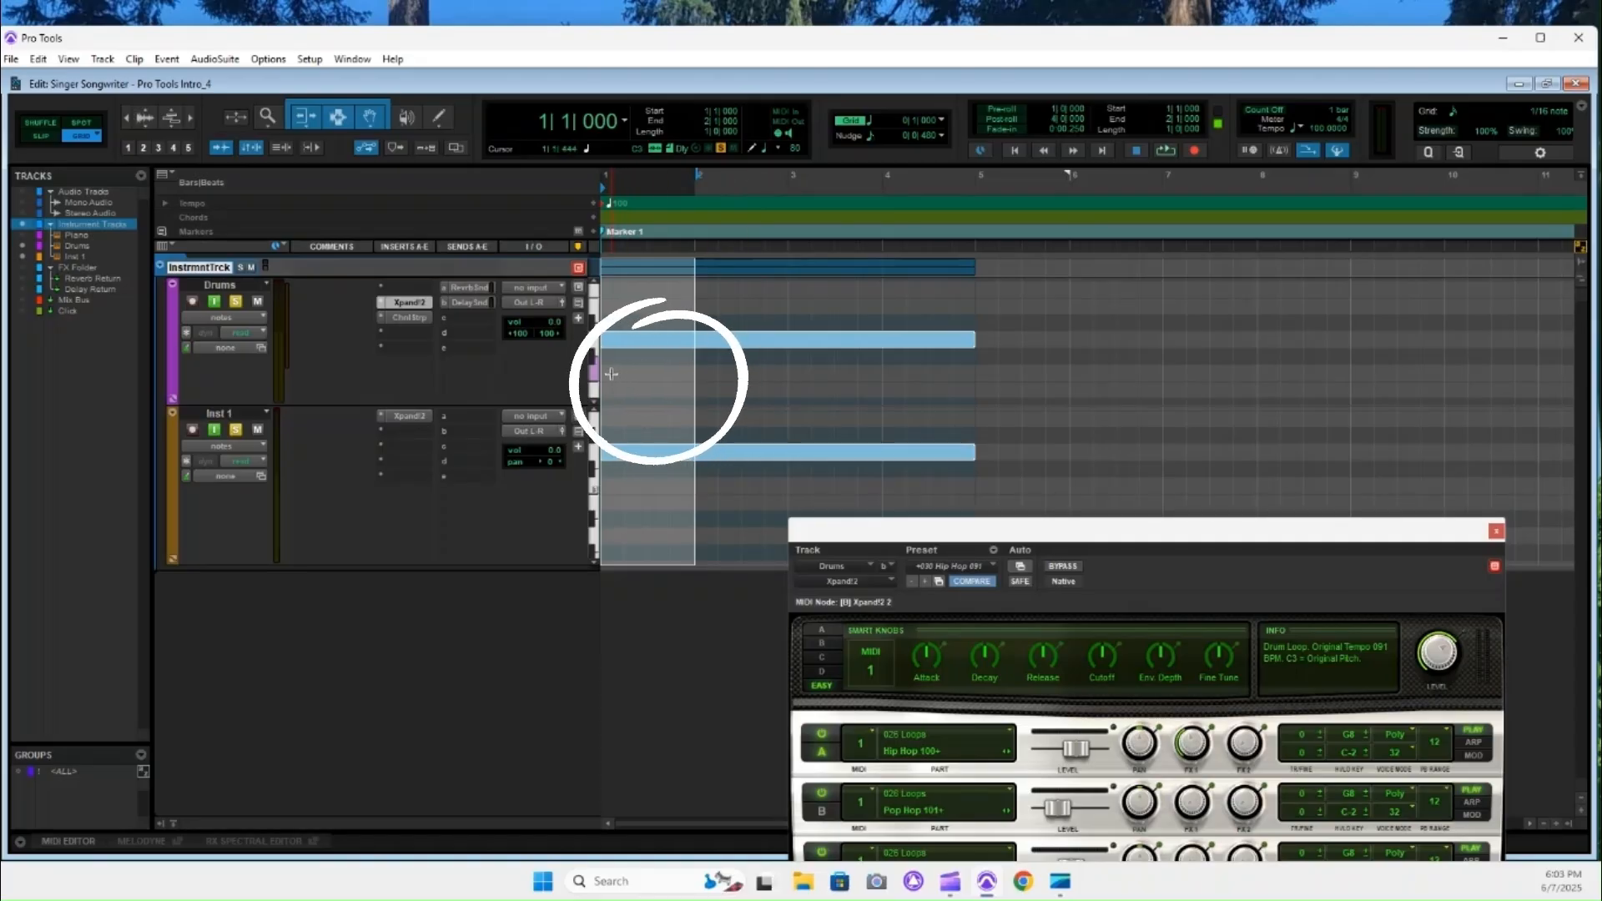
Add quarter notes to the Drums track at 1|1, 1|2, 1|3, 2|1 and 2|4, with the 1|2 note at a lower pitch.
{"action": "left_click", "coordinate": [613, 373]}
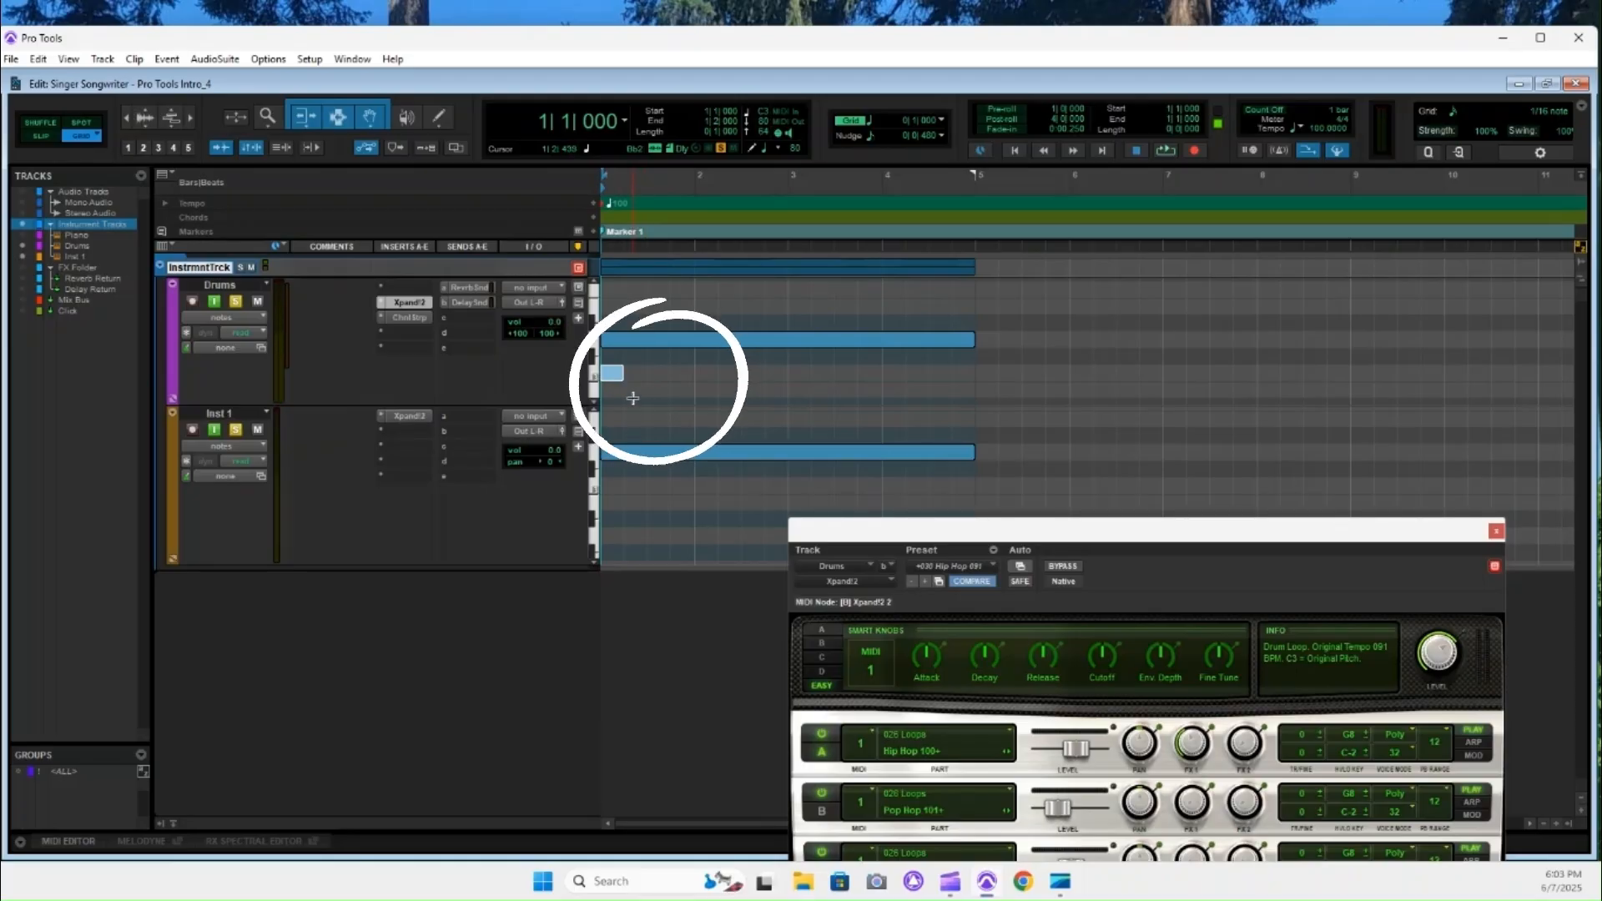
{"action": "left_click", "coordinate": [634, 399]}
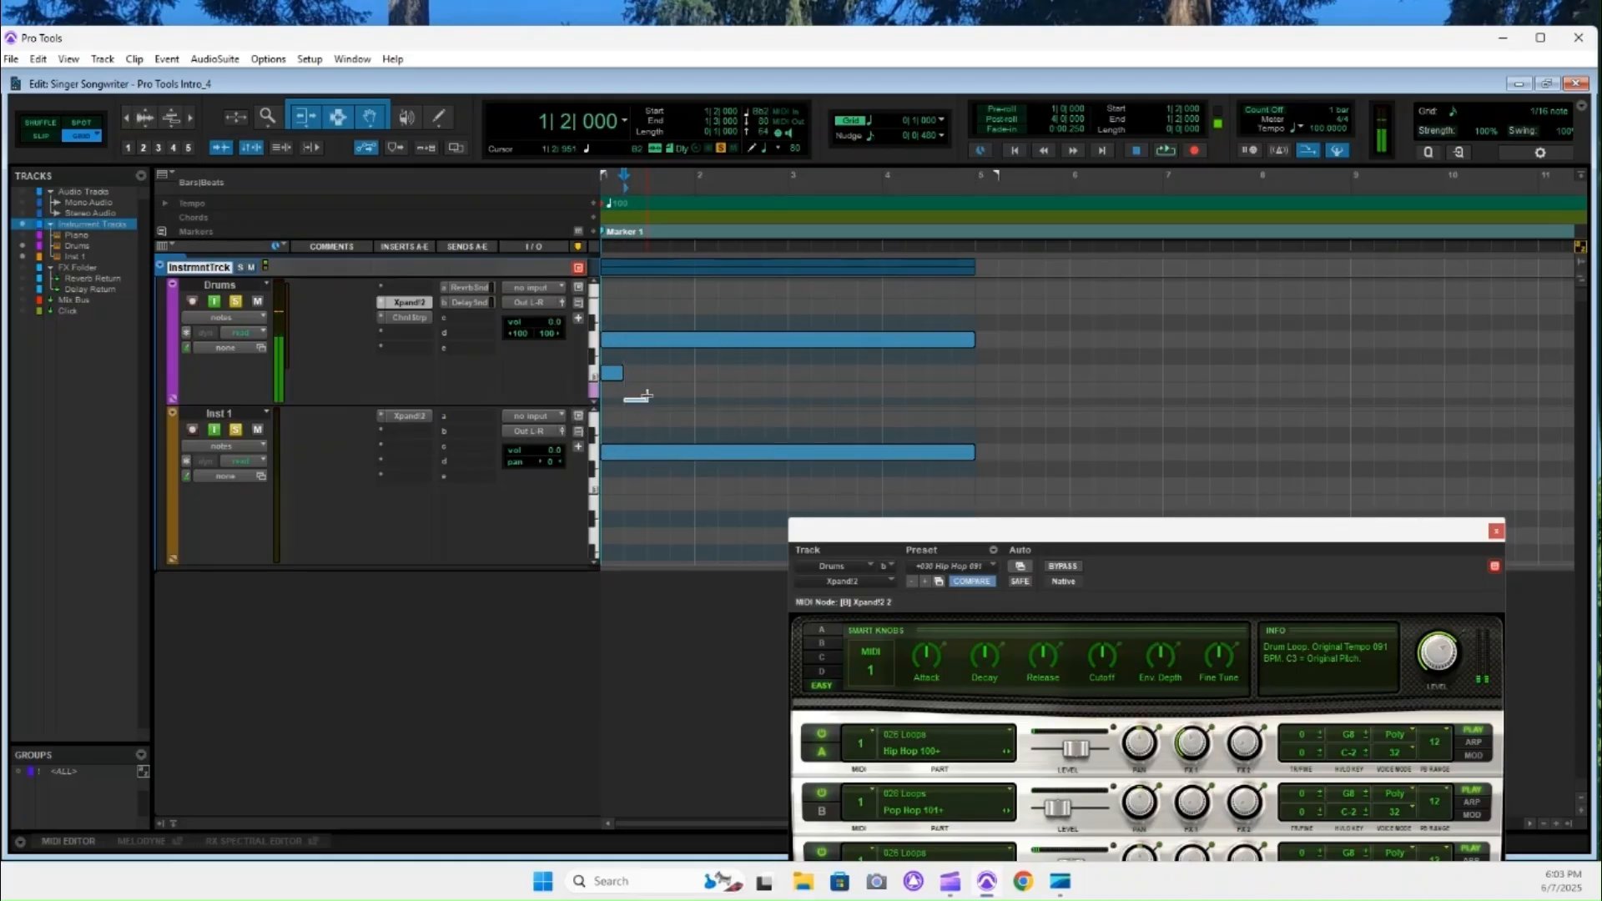
{"action": "left_click", "coordinate": [656, 373]}
{"action": "left_click", "coordinate": [706, 373]}
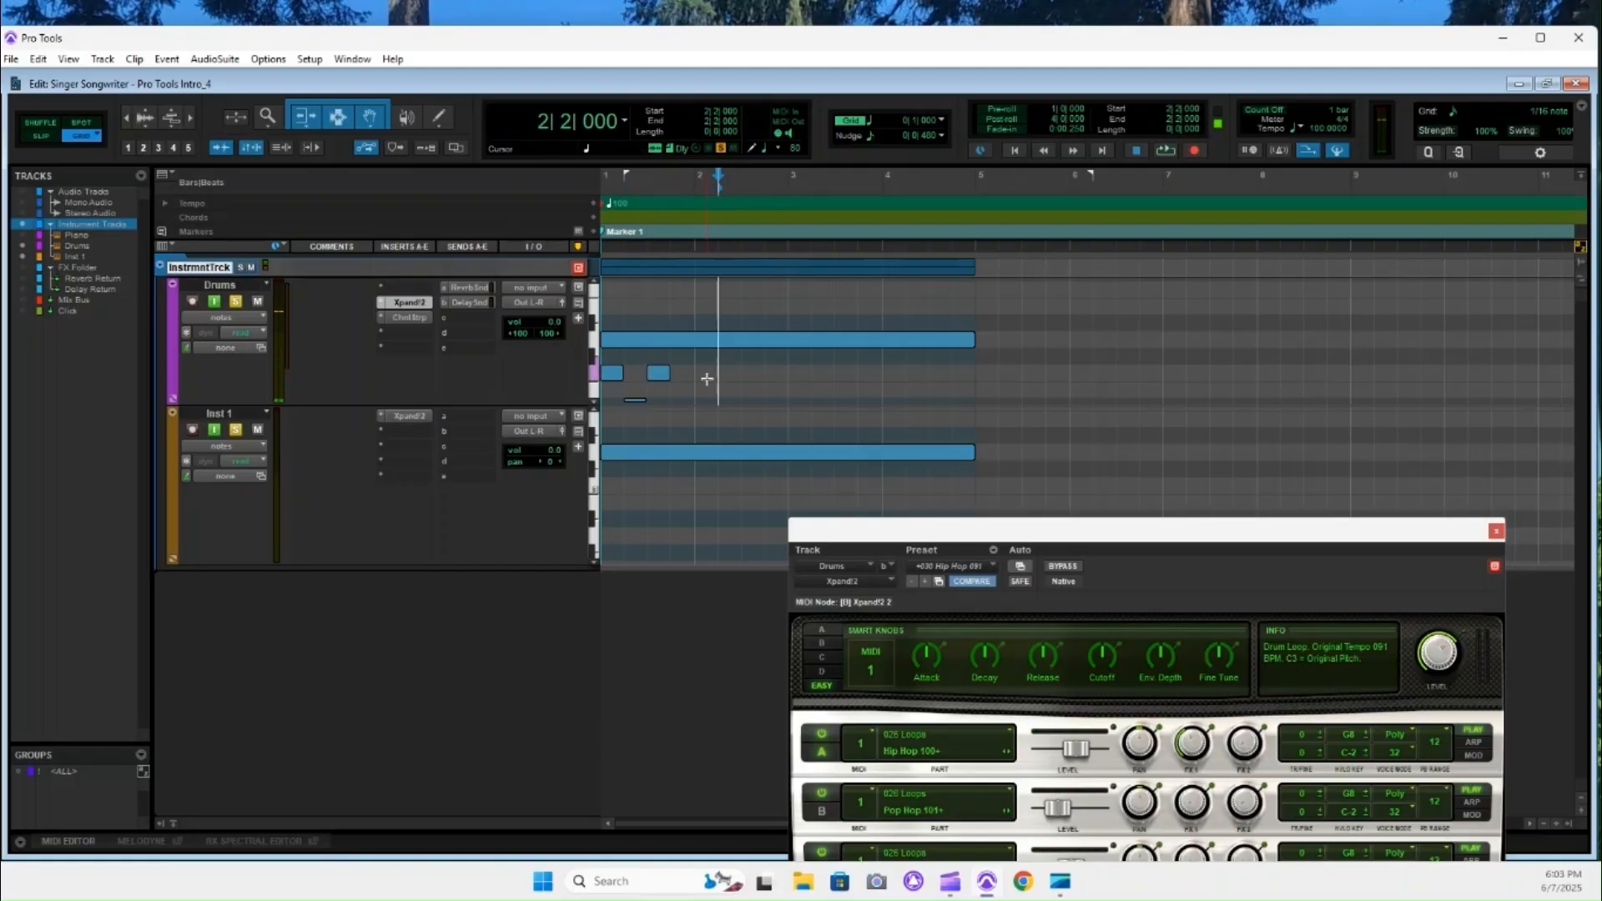
{"action": "left_click", "coordinate": [770, 374]}
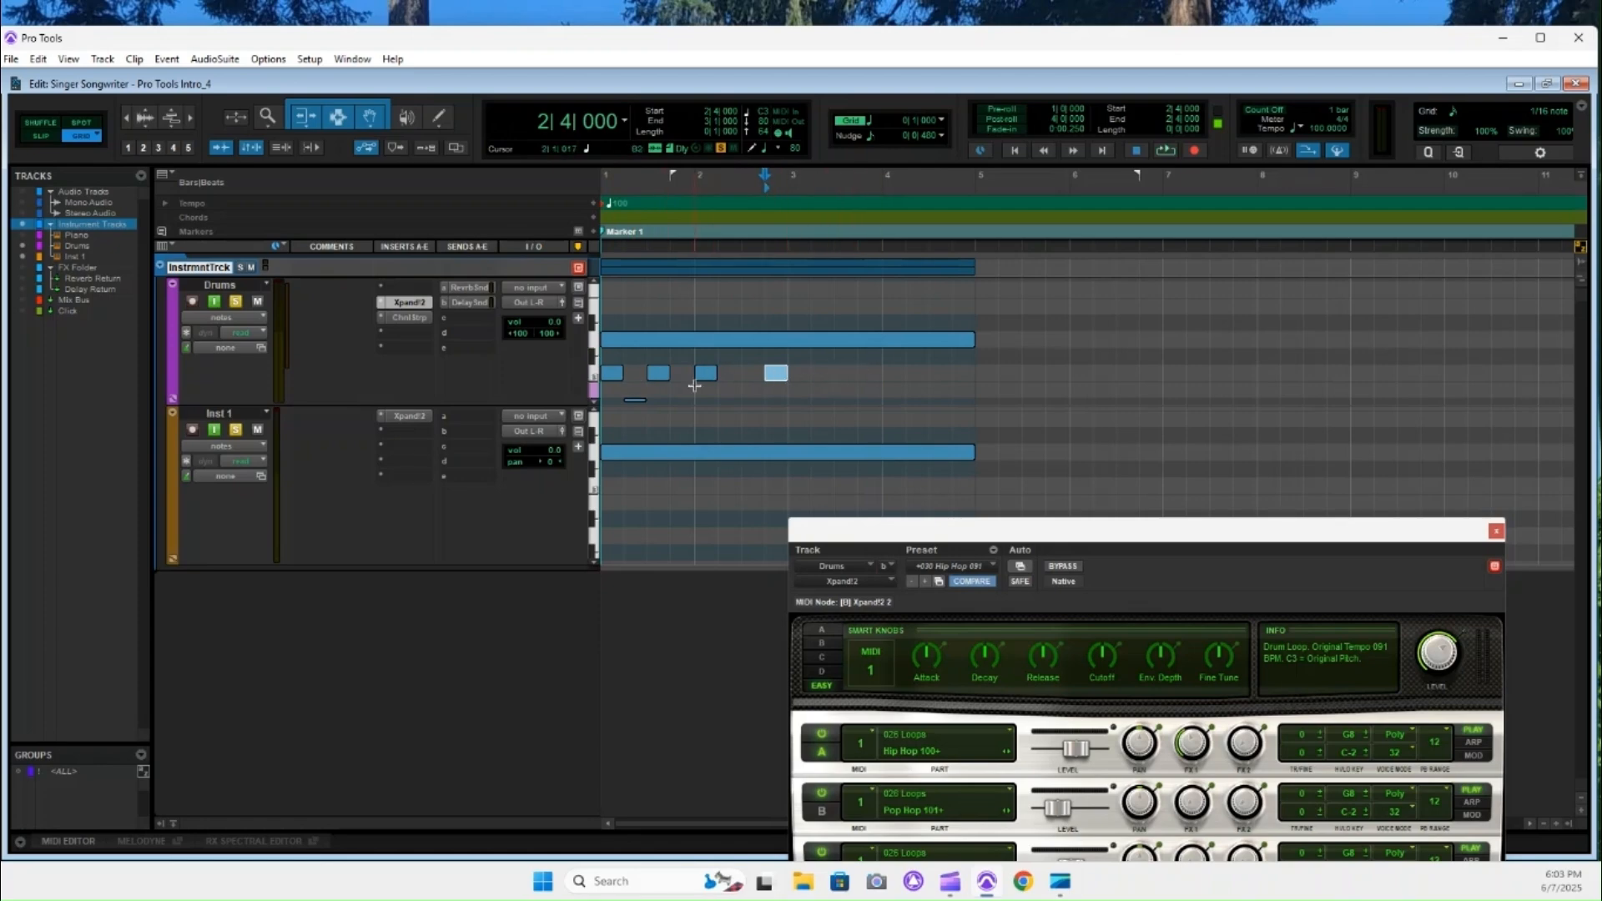
Try the 1/8 note grid value and set the grid back to 1 bar.
{"action": "left_click", "coordinate": [872, 127]}
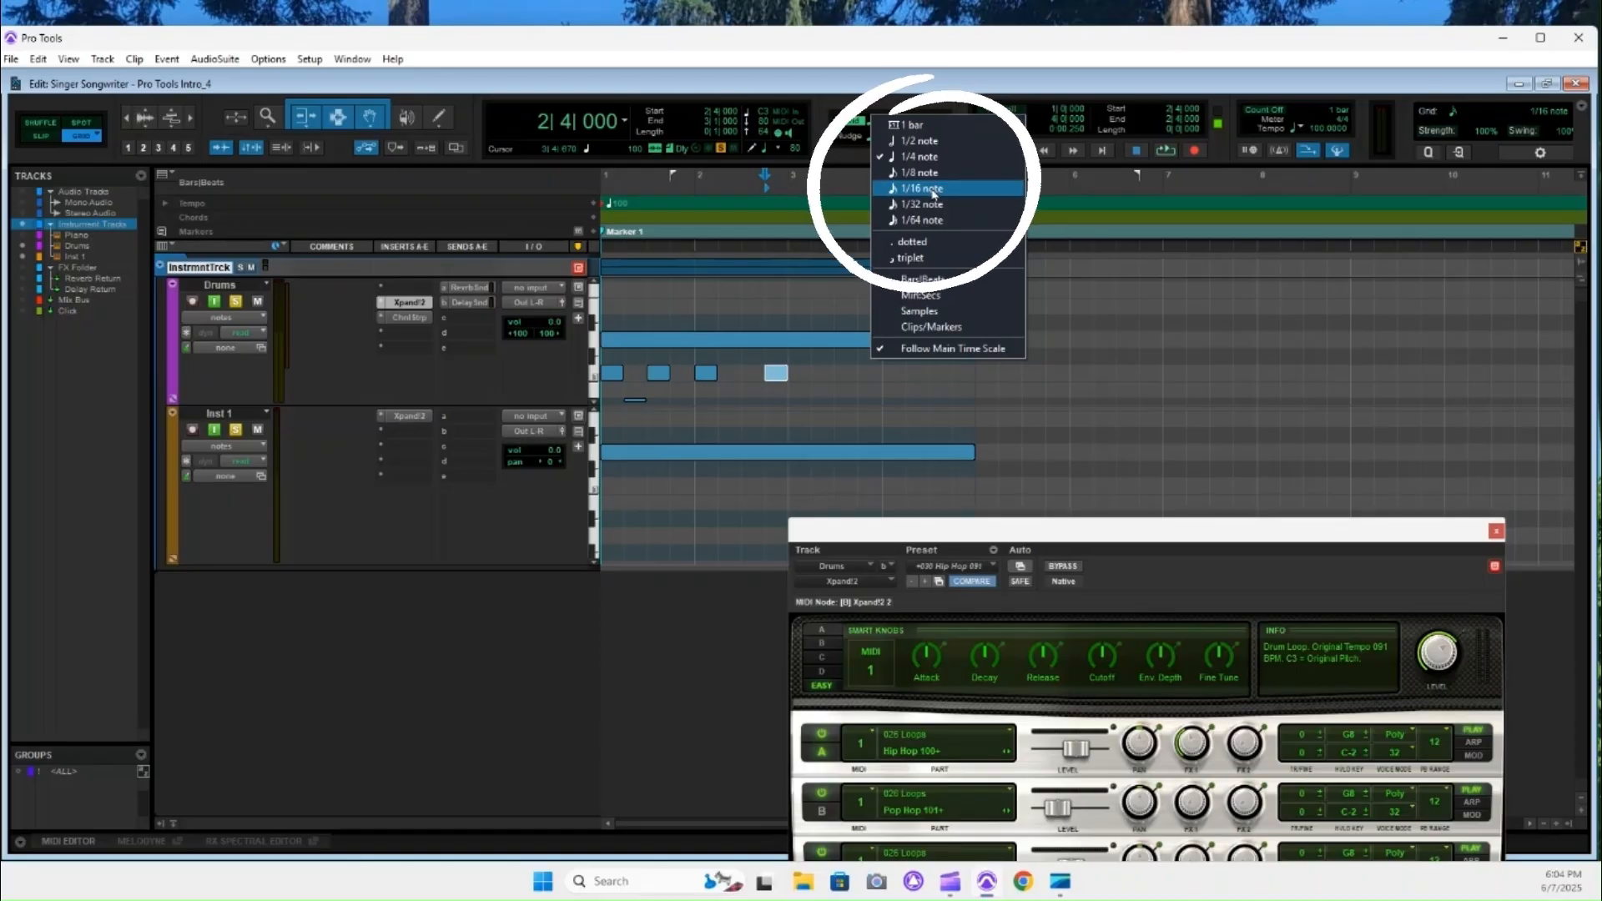
{"action": "left_click", "coordinate": [932, 177]}
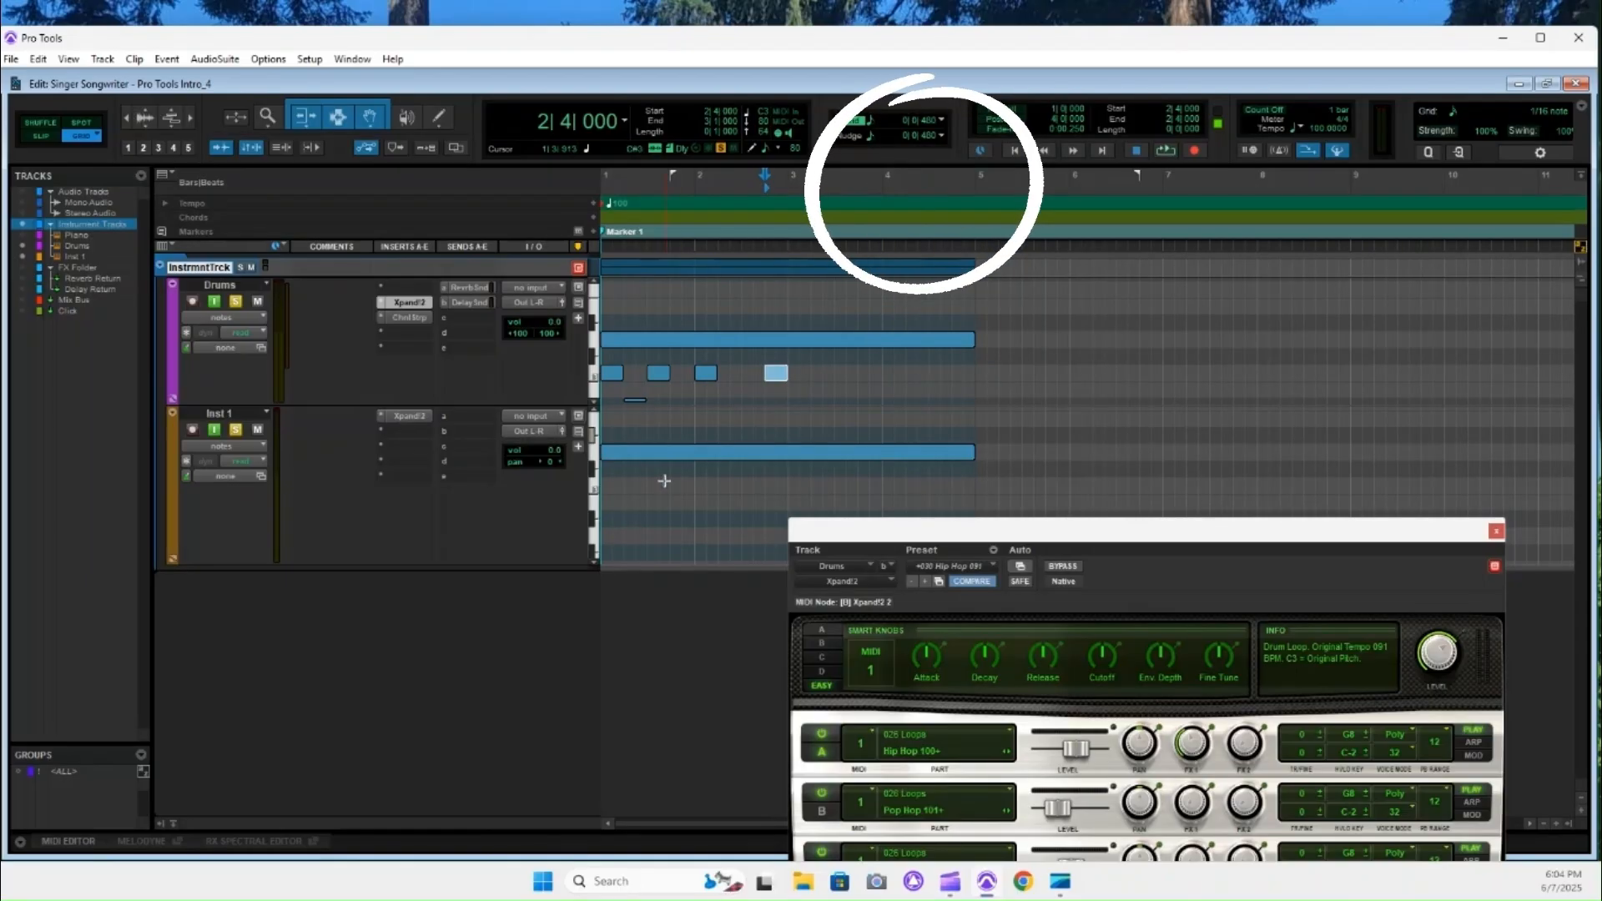
{"action": "left_click", "coordinate": [874, 125]}
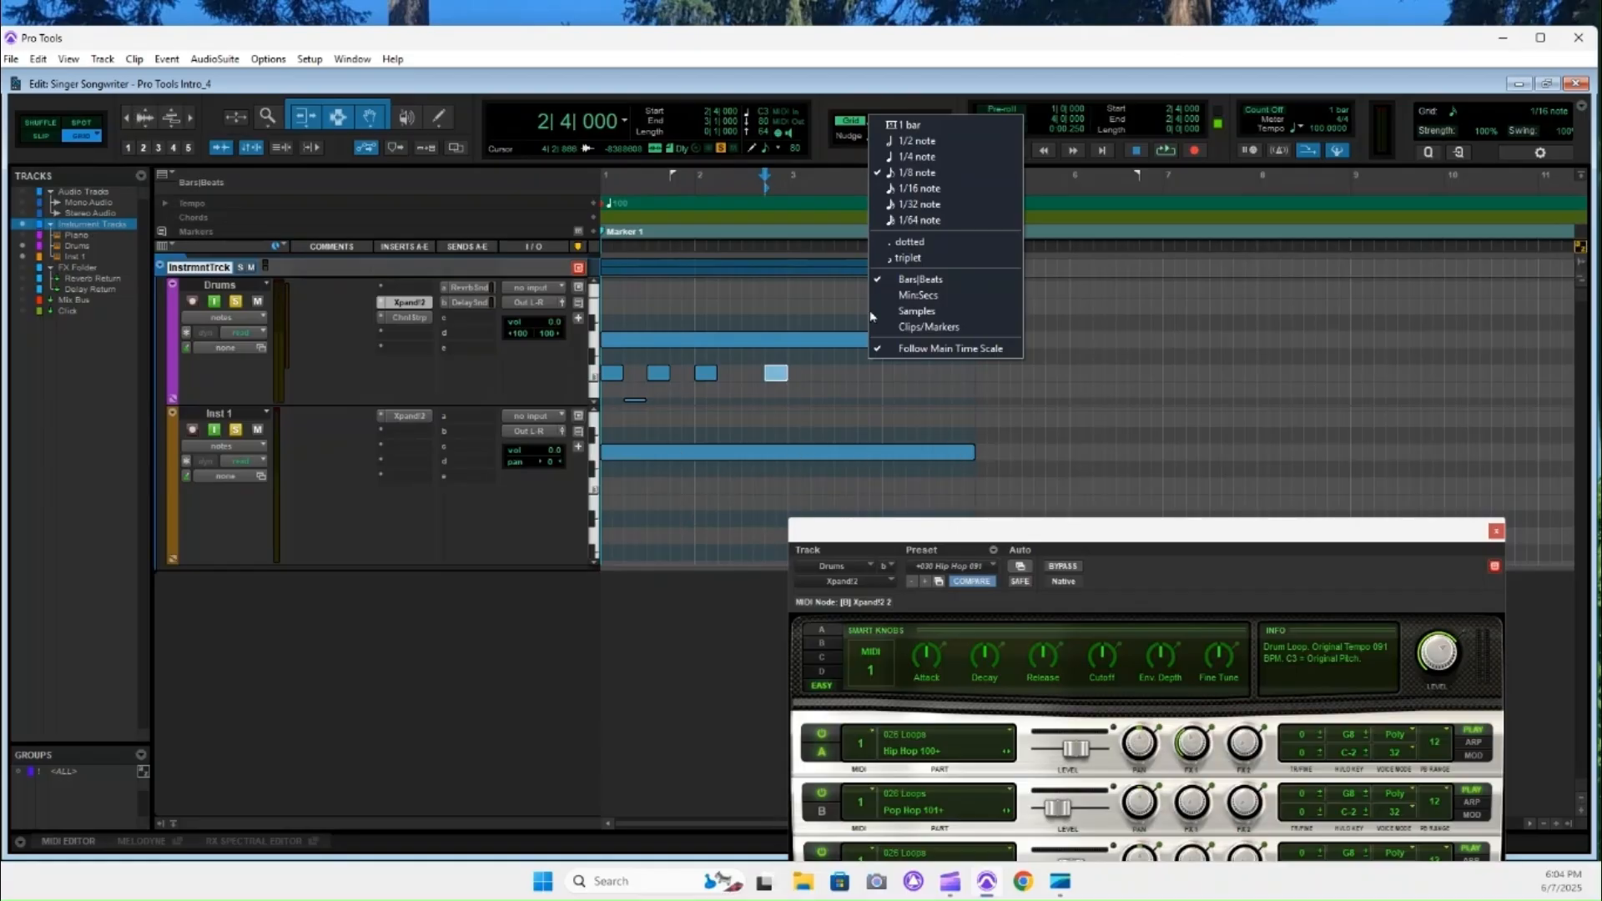
{"action": "left_click", "coordinate": [958, 88]}
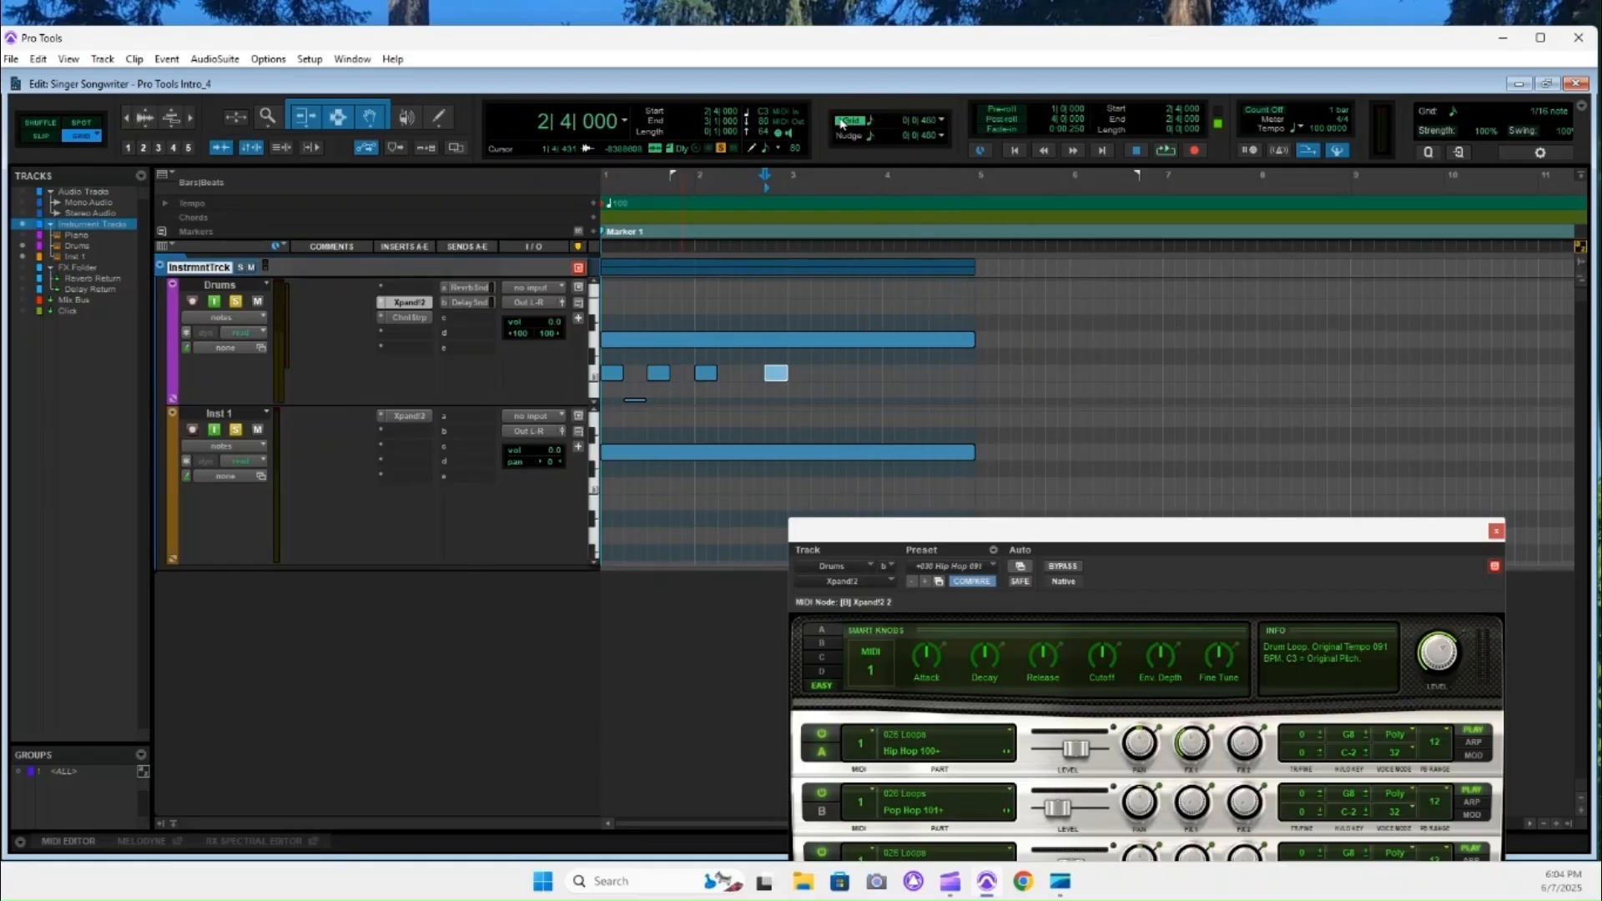
{"action": "left_click", "coordinate": [869, 125]}
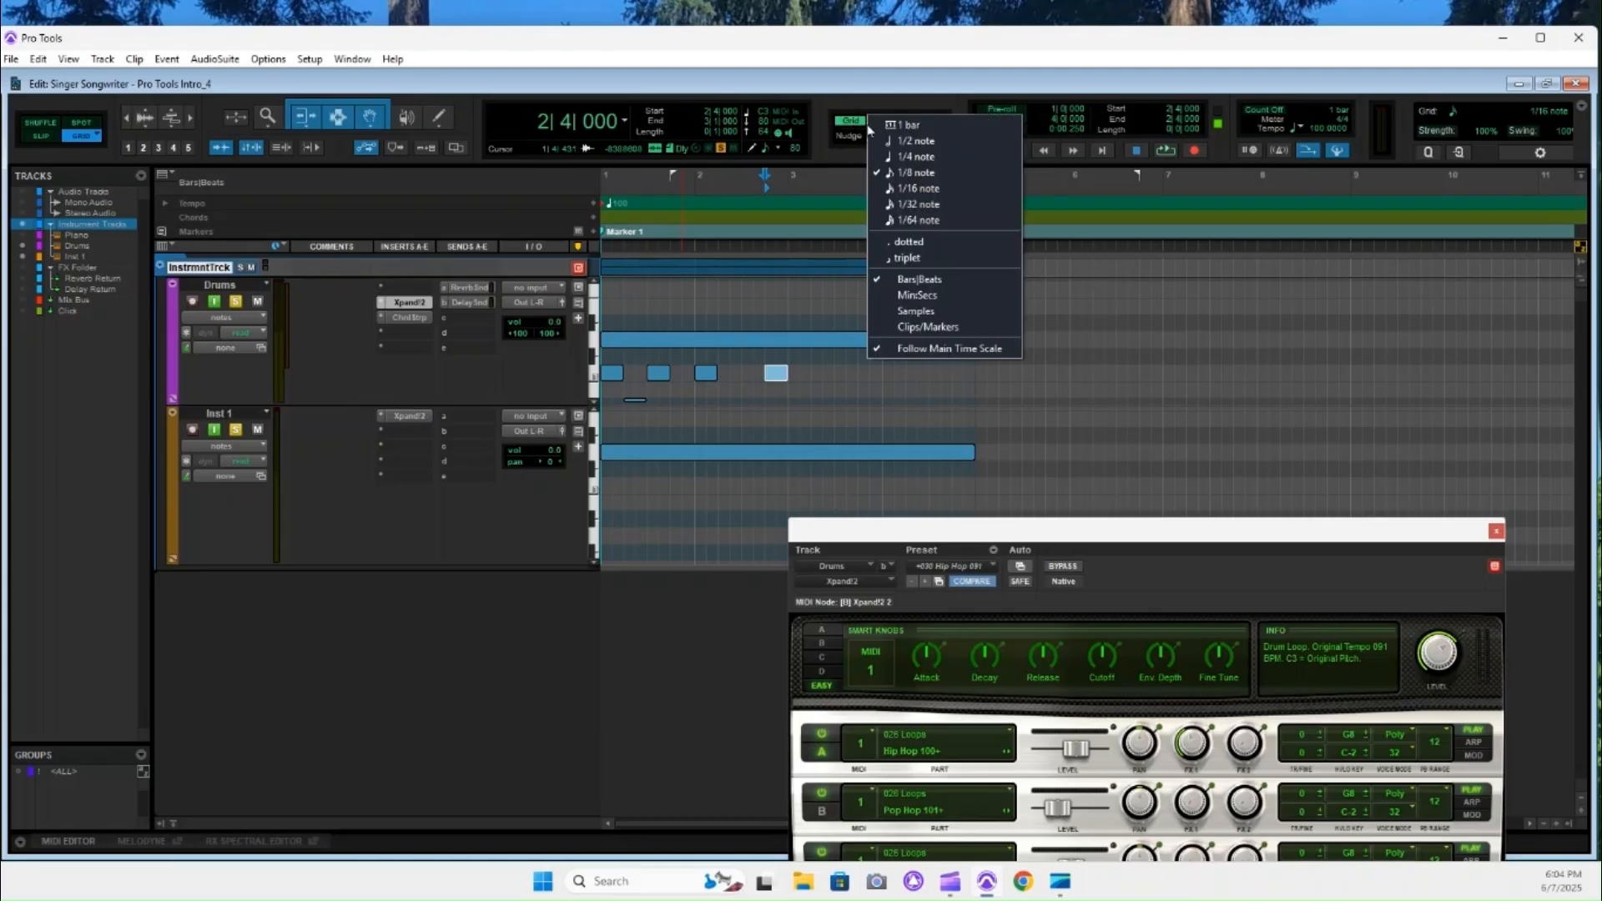
{"action": "left_click", "coordinate": [902, 122]}
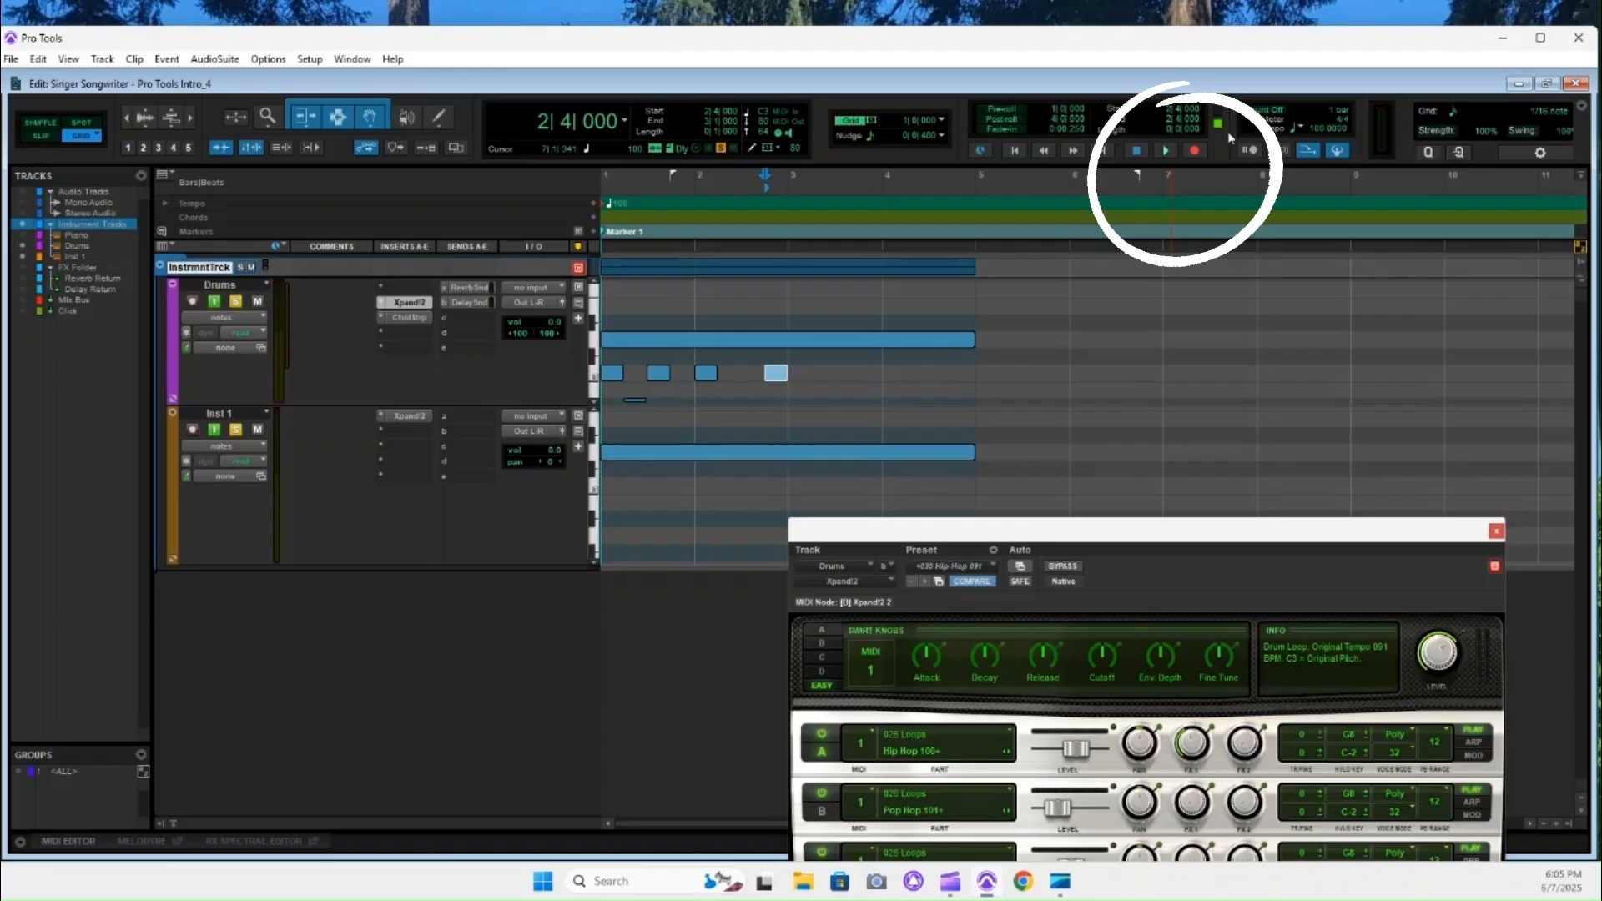
Enable loop playback and switch the record mode to Loop.
{"action": "right_click", "coordinate": [1166, 152]}
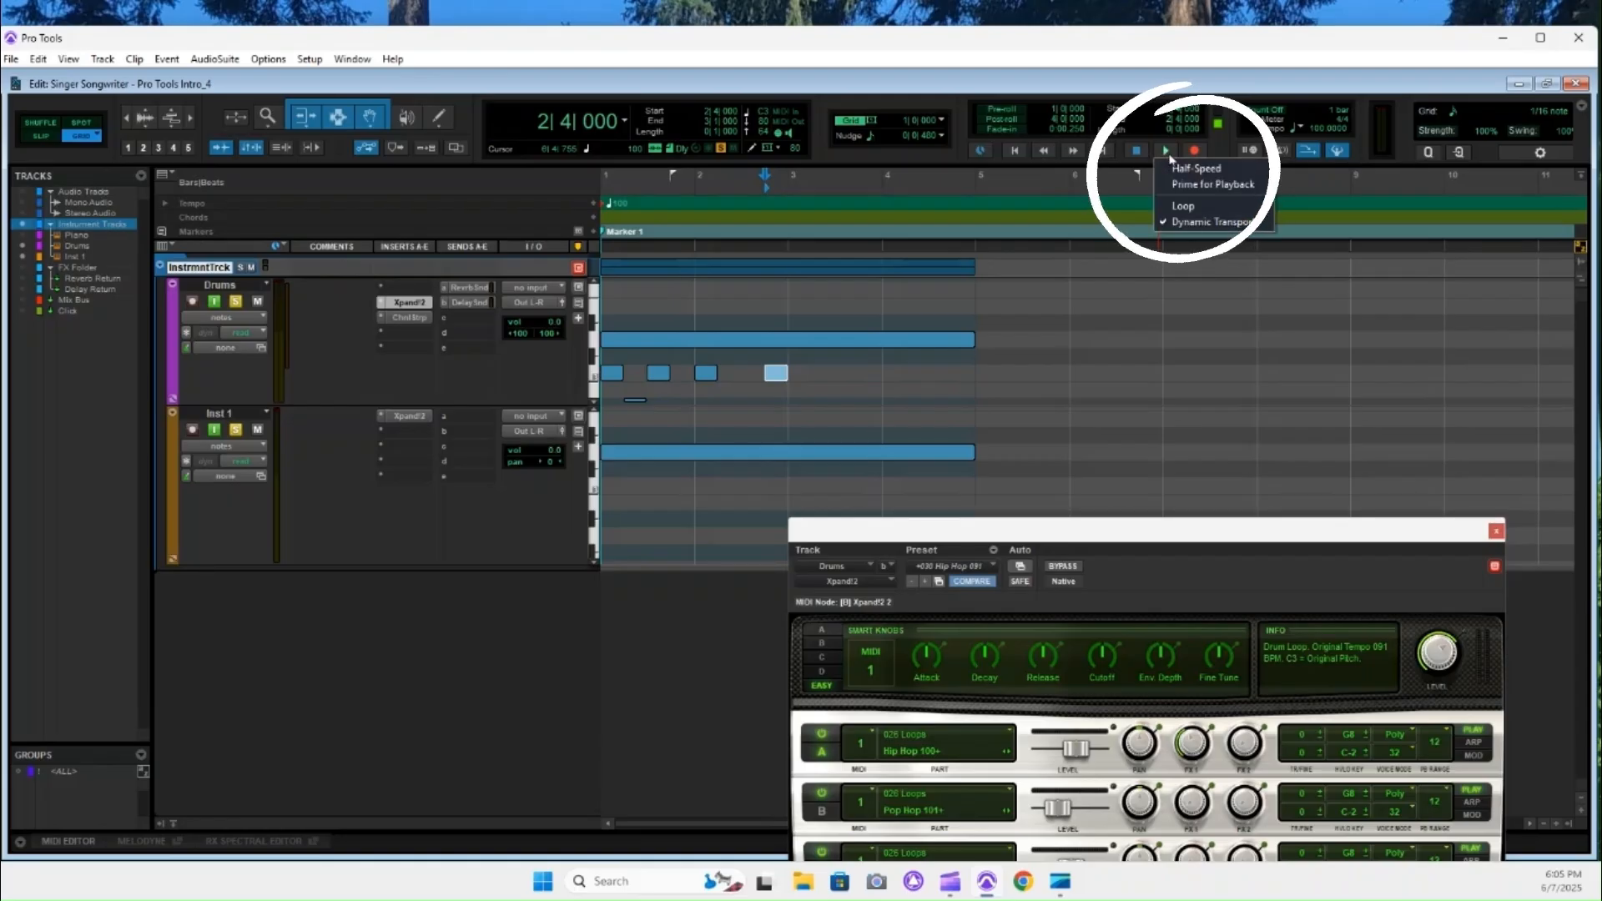
{"action": "left_click", "coordinate": [1189, 206]}
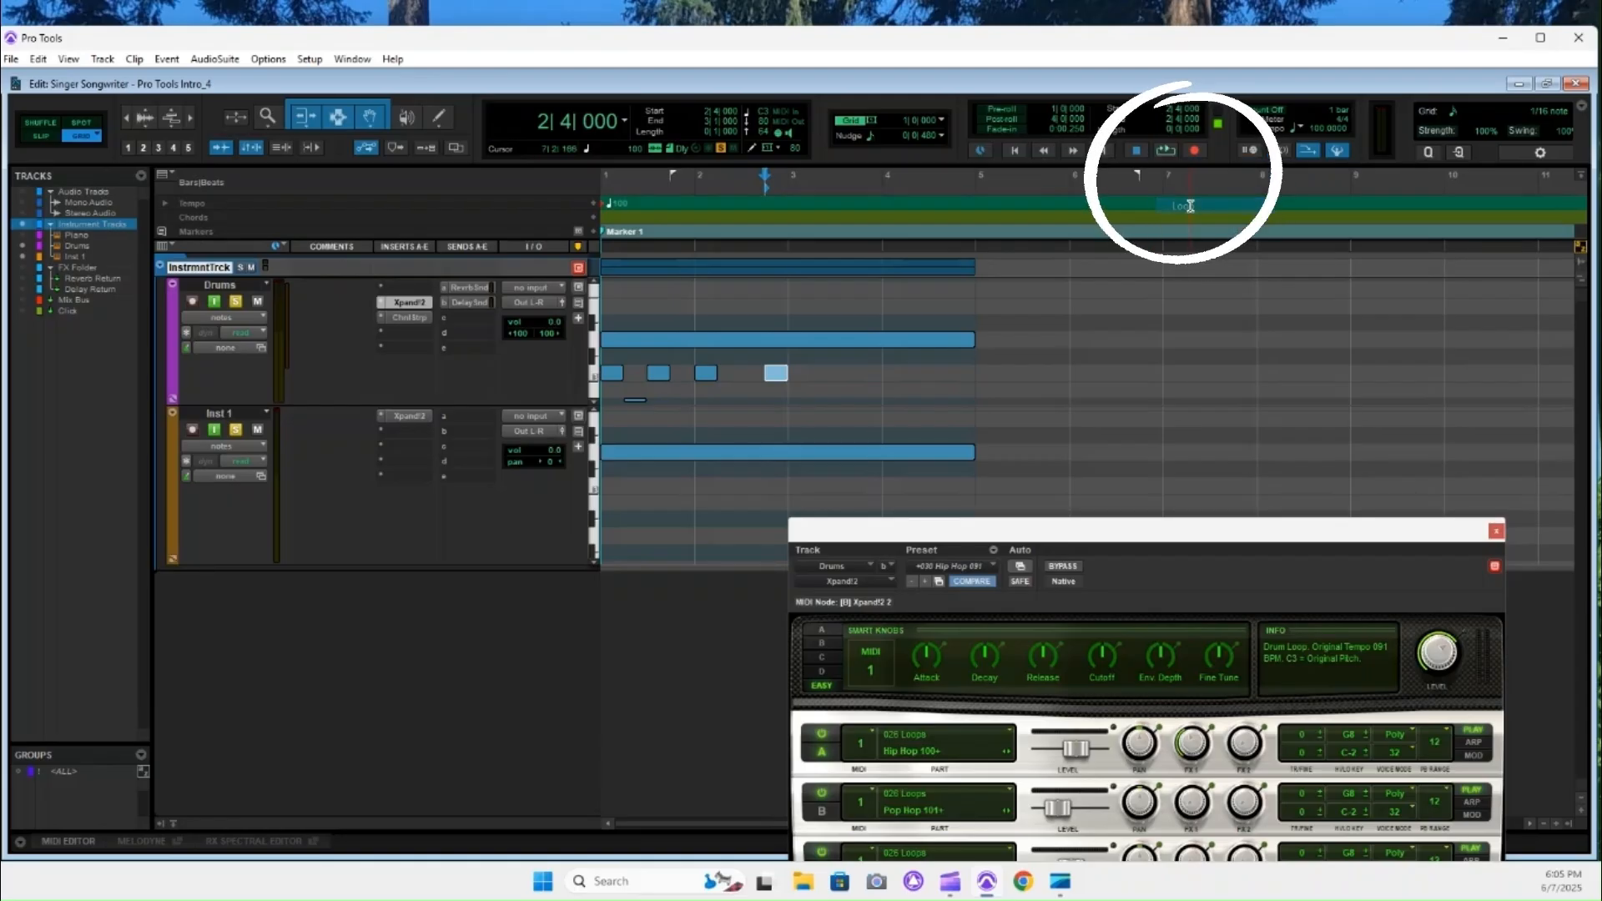
{"action": "right_click", "coordinate": [1200, 153]}
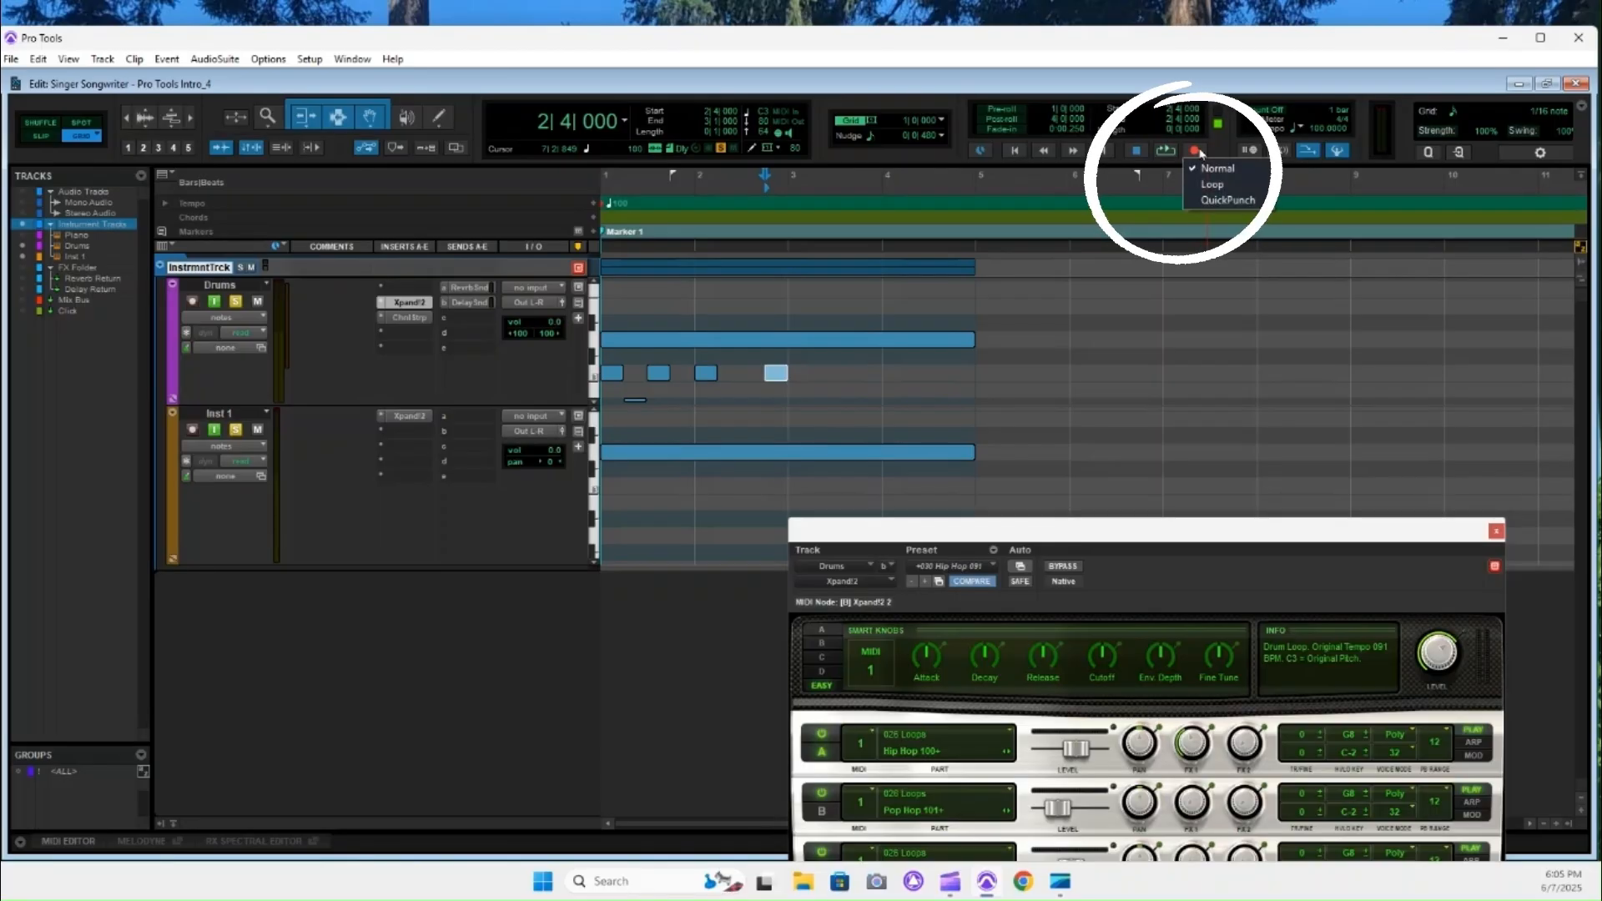
{"action": "left_click", "coordinate": [1225, 190]}
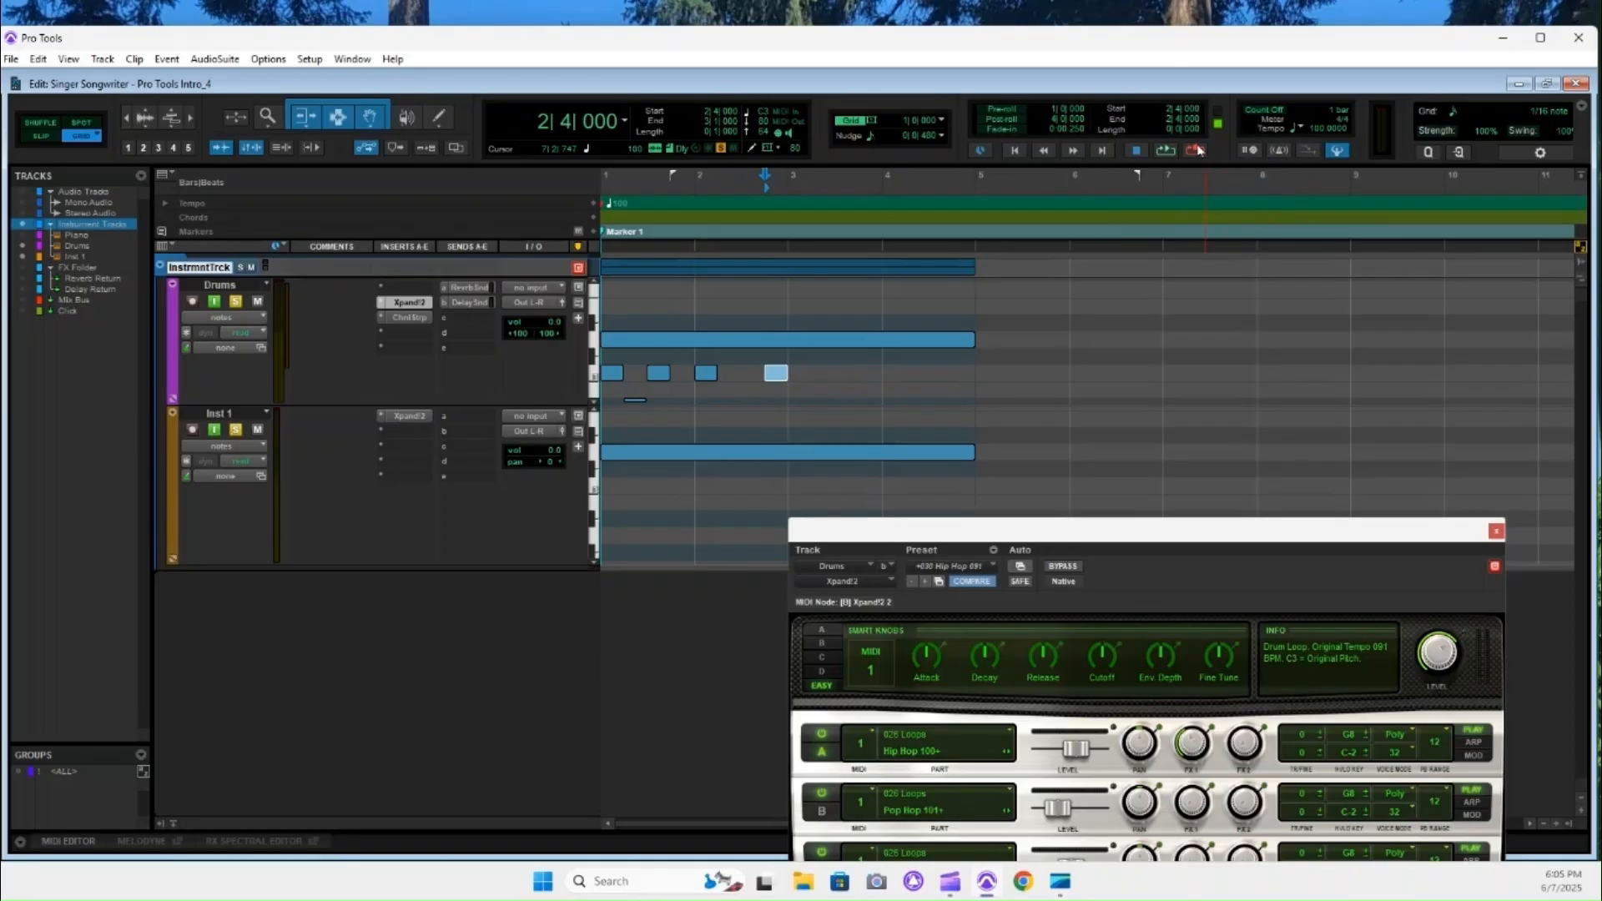
Return the record mode to Normal and turn off loop playback.
{"action": "right_click", "coordinate": [1198, 151]}
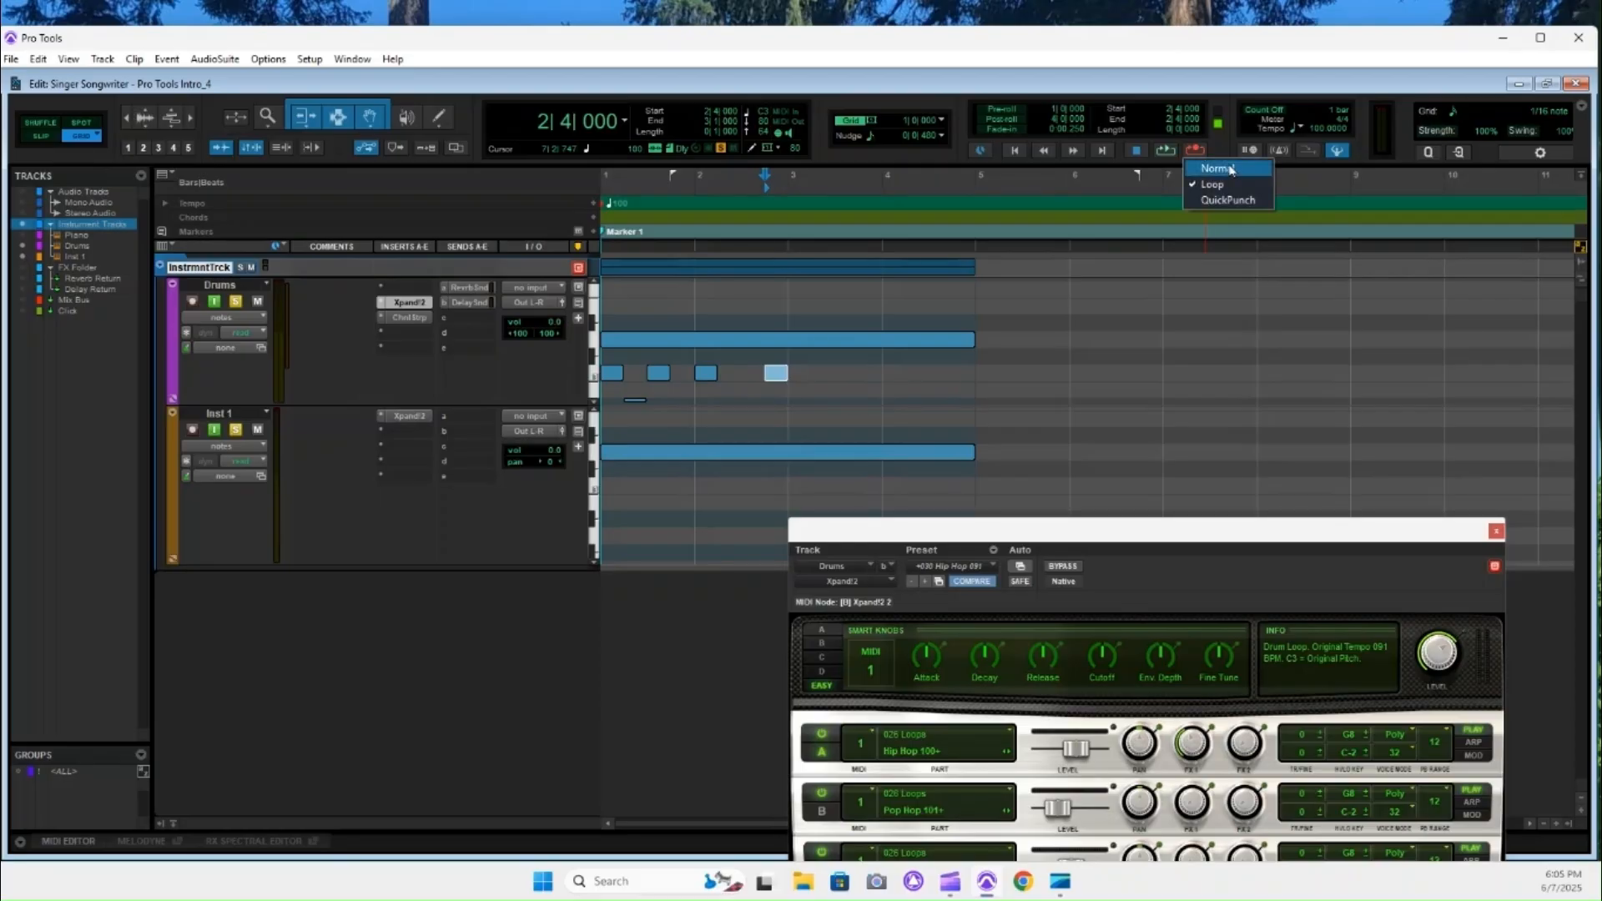
{"action": "left_click", "coordinate": [1232, 170]}
{"action": "right_click", "coordinate": [1166, 152]}
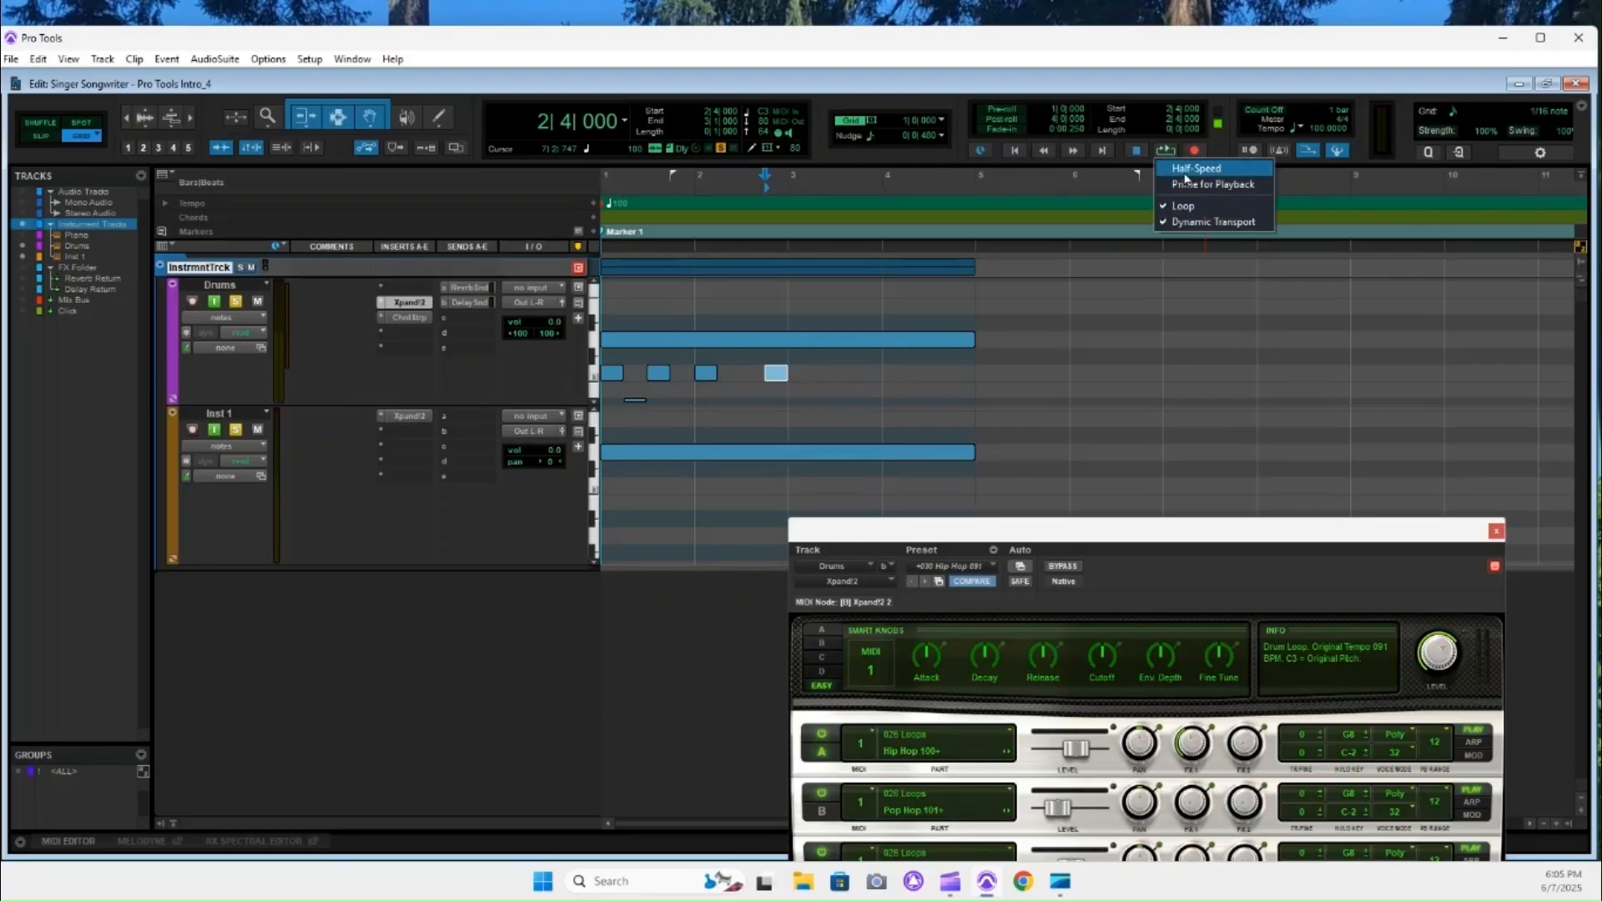
{"action": "left_click", "coordinate": [1190, 207]}
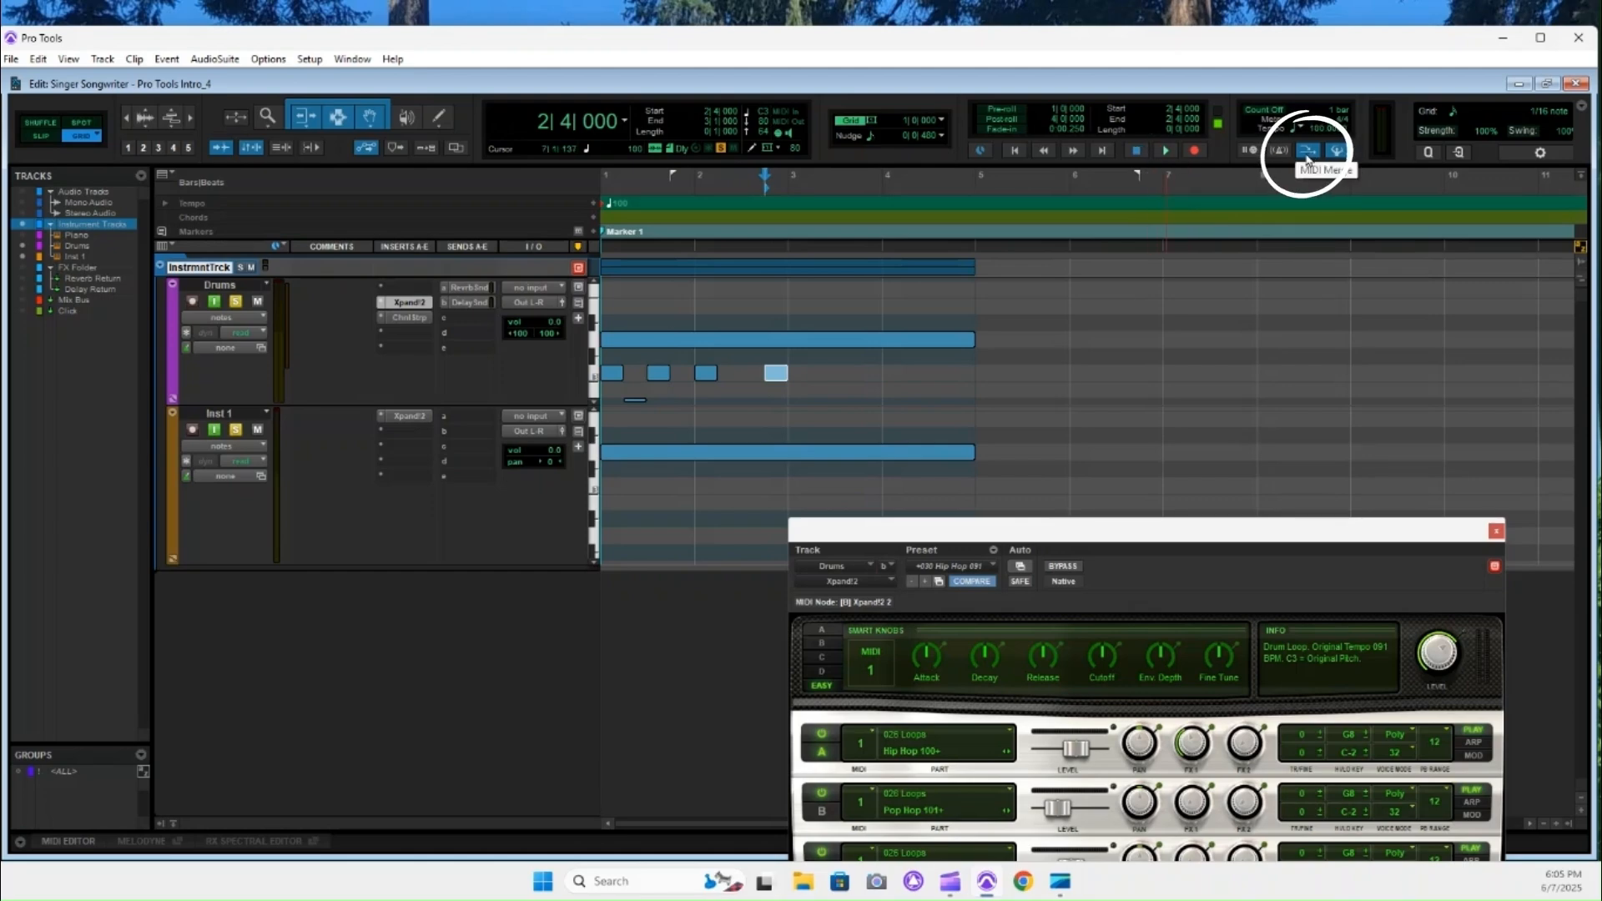
Audition the Drums track notes at 1|1, 1|3 and 2|1 one after another, going through them twice.
{"action": "left_click", "coordinate": [615, 378]}
{"action": "left_click", "coordinate": [661, 379]}
{"action": "left_click", "coordinate": [710, 376]}
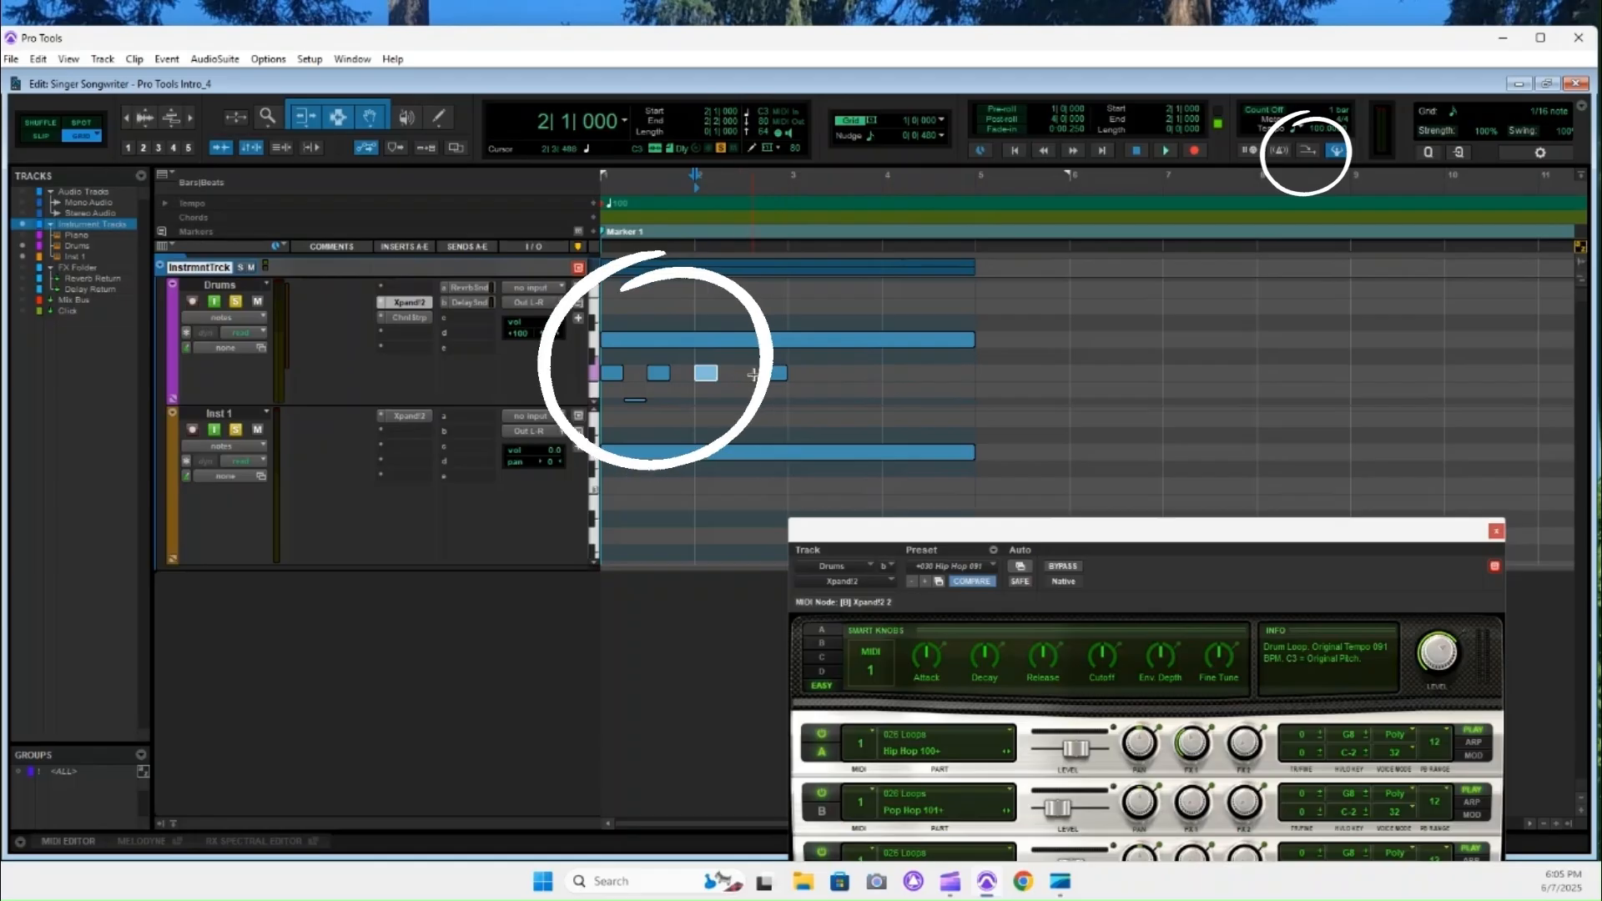
{"action": "left_click", "coordinate": [614, 374]}
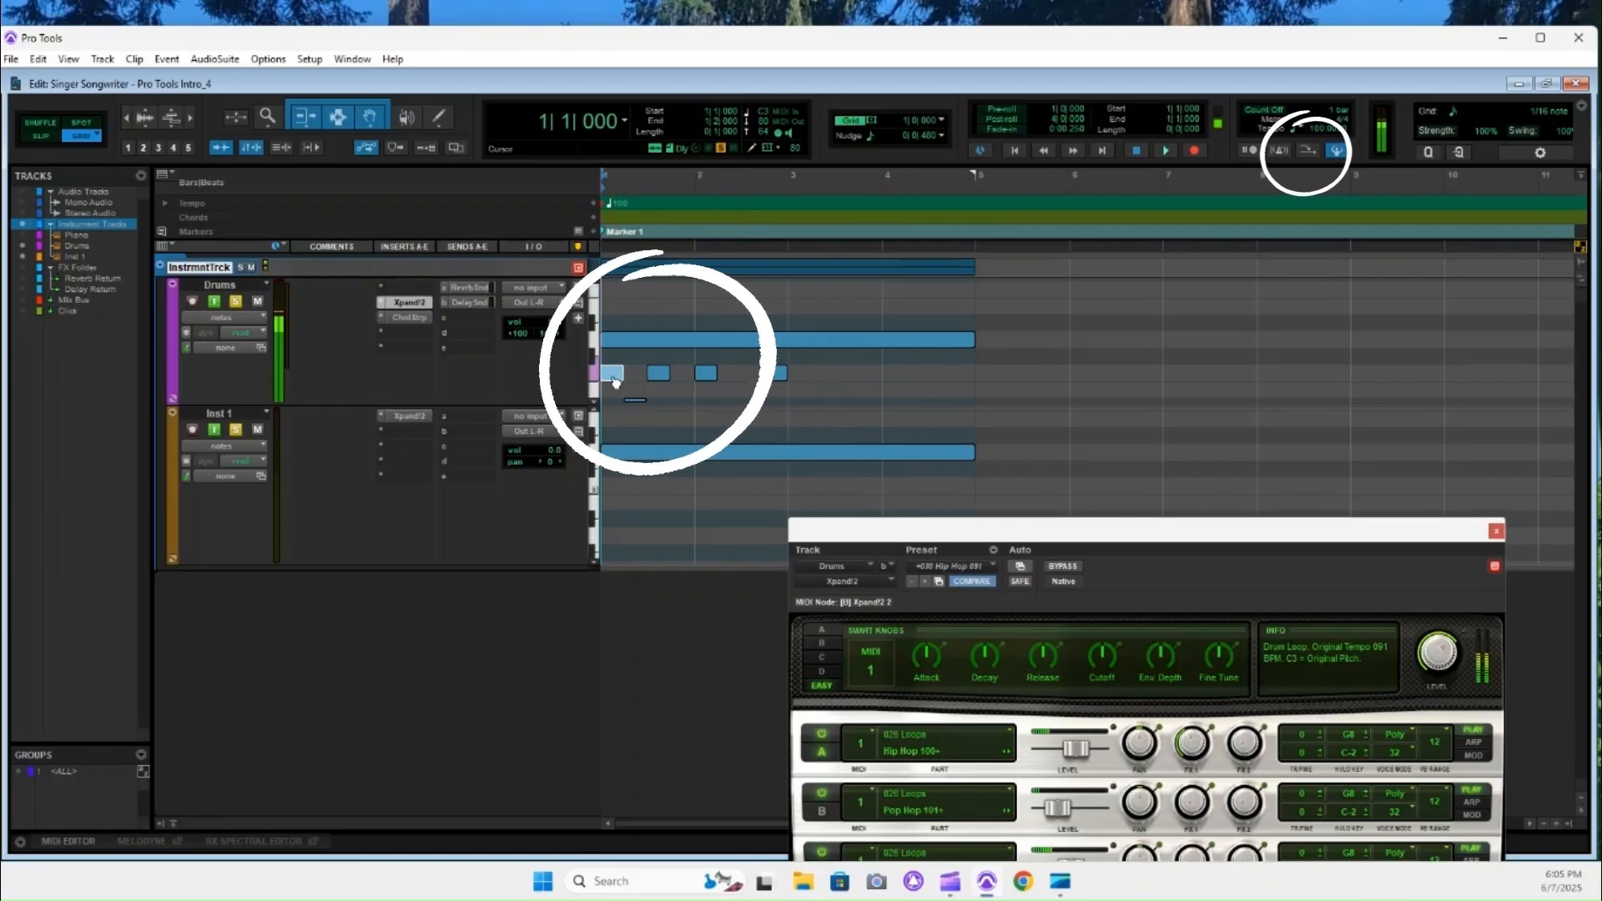
{"action": "left_click", "coordinate": [657, 375]}
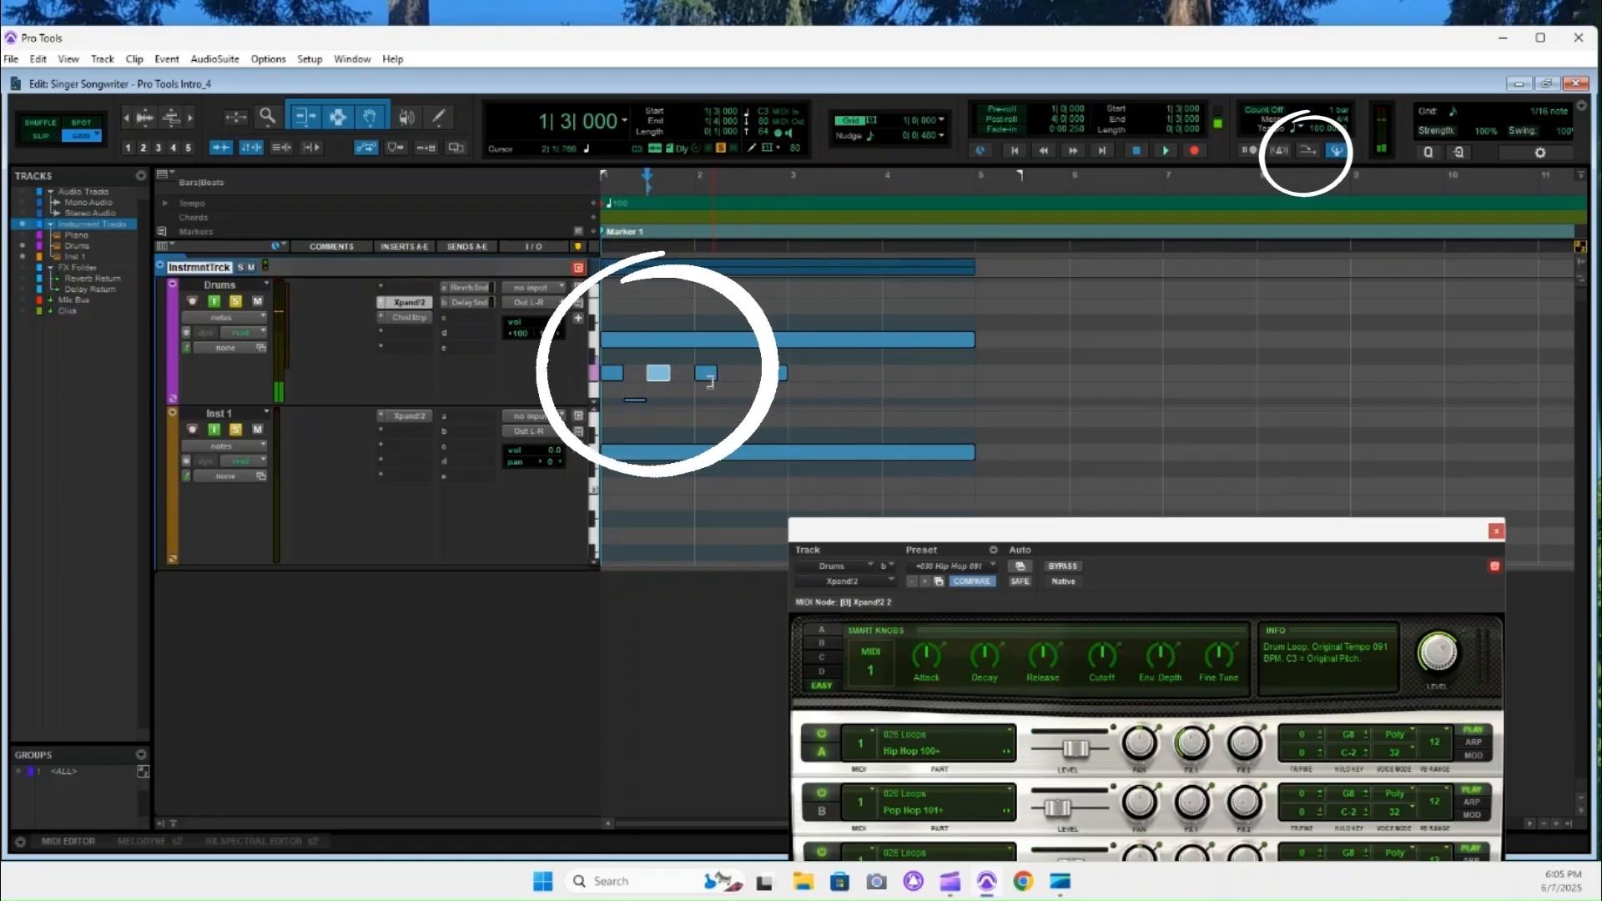
{"action": "left_click", "coordinate": [707, 373]}
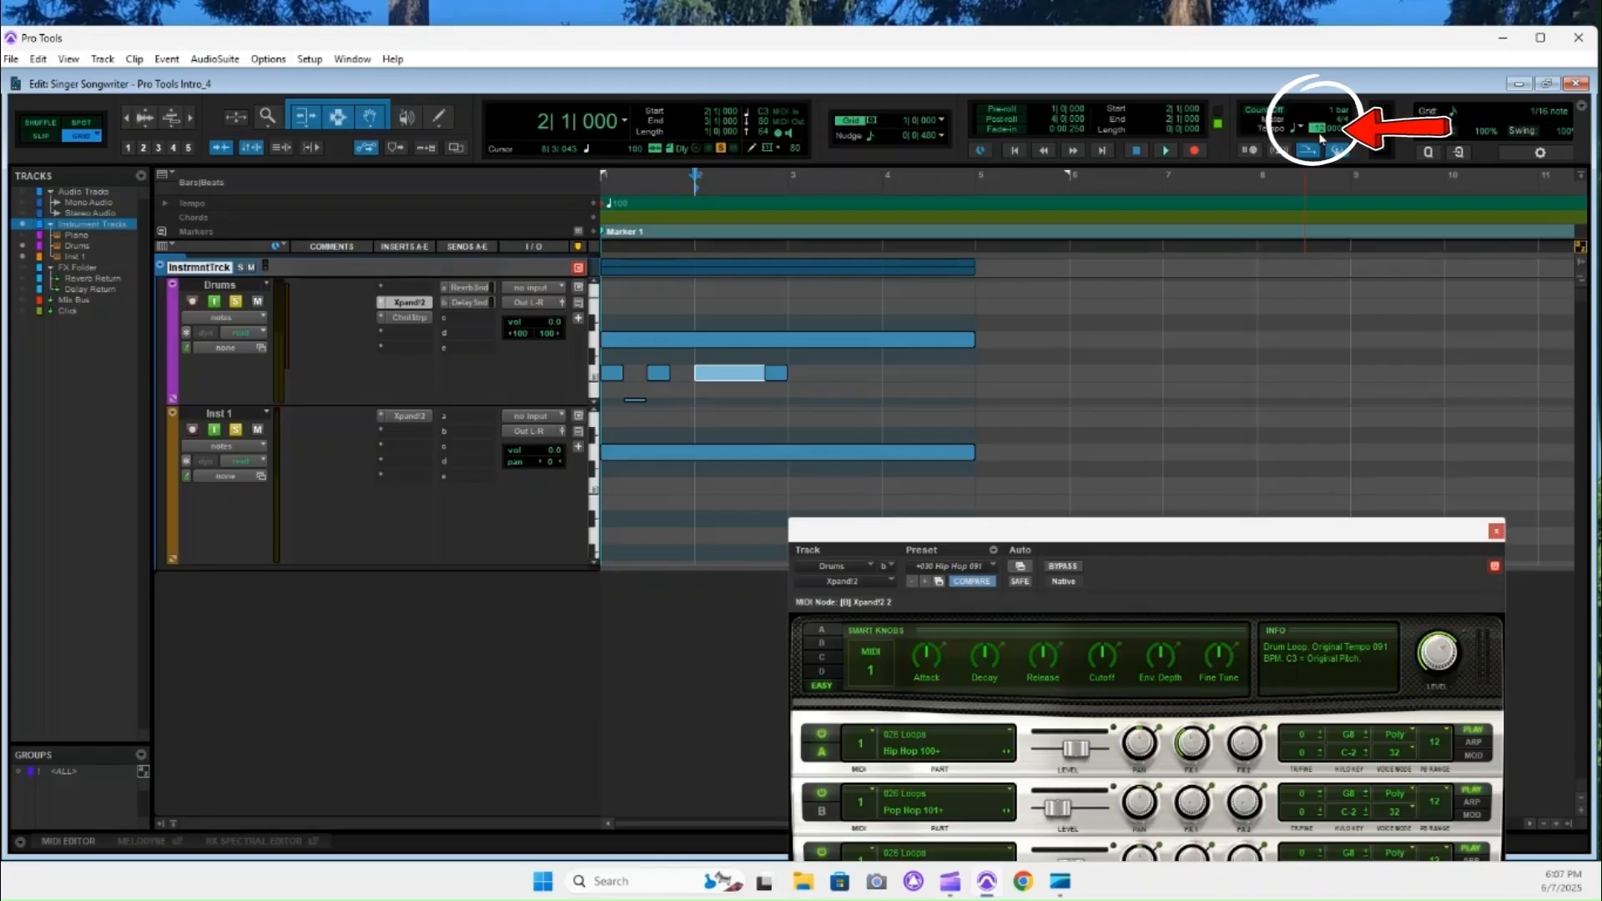
Try a session tempo of 120 BPM and set the tempo back to 100 BPM.
{"action": "key", "text": "Return"}
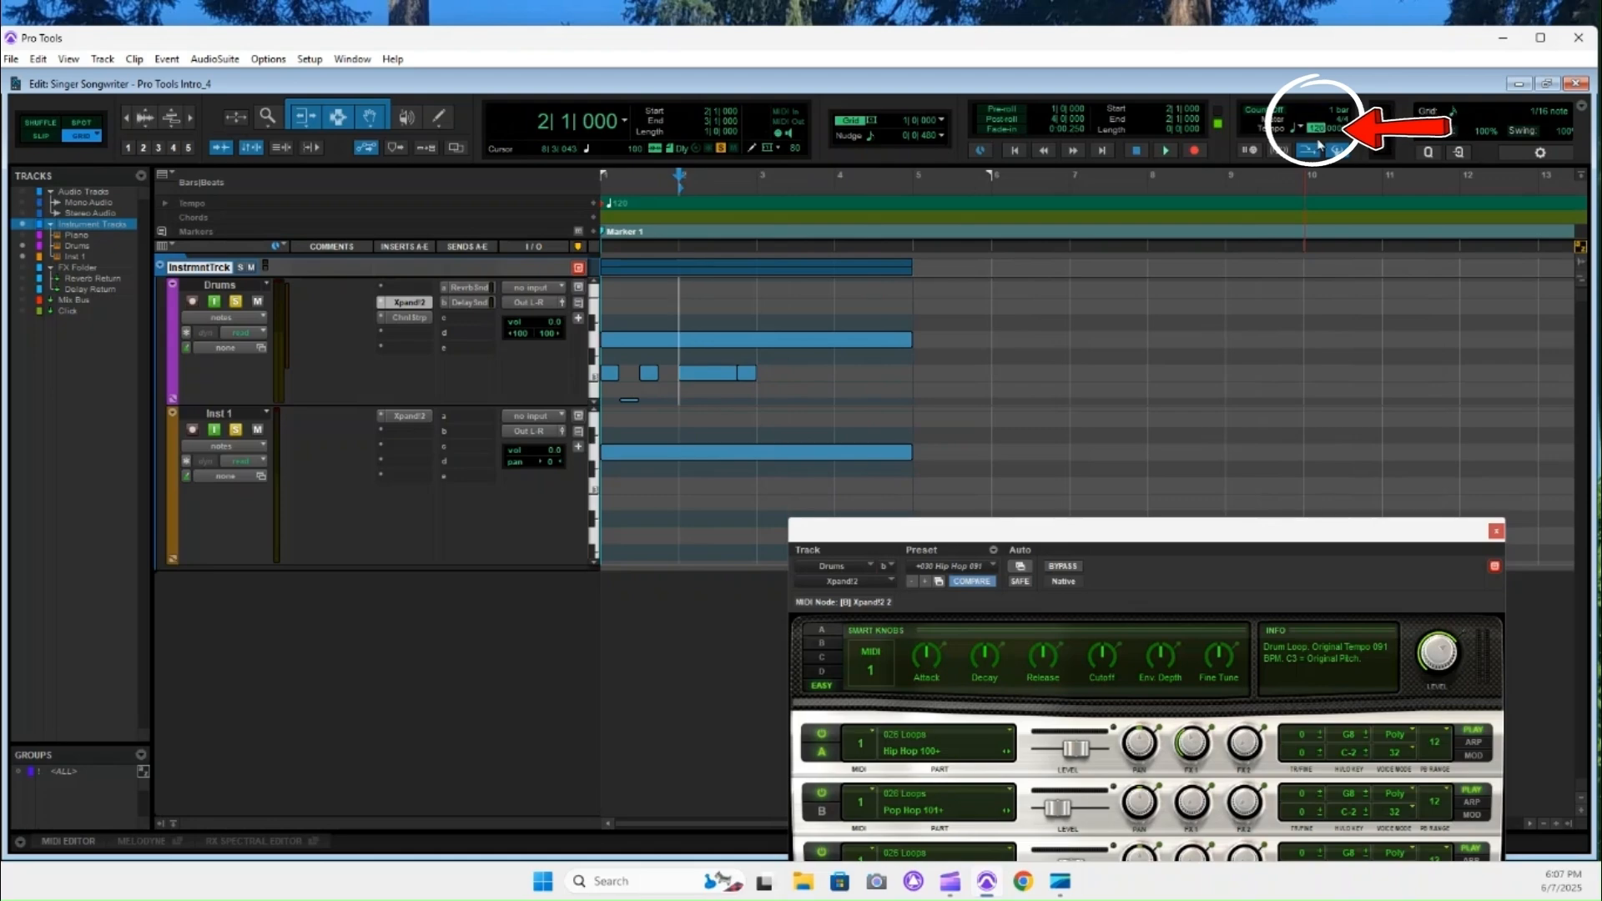
{"action": "type", "text": "100"}
{"action": "key", "text": "Return"}
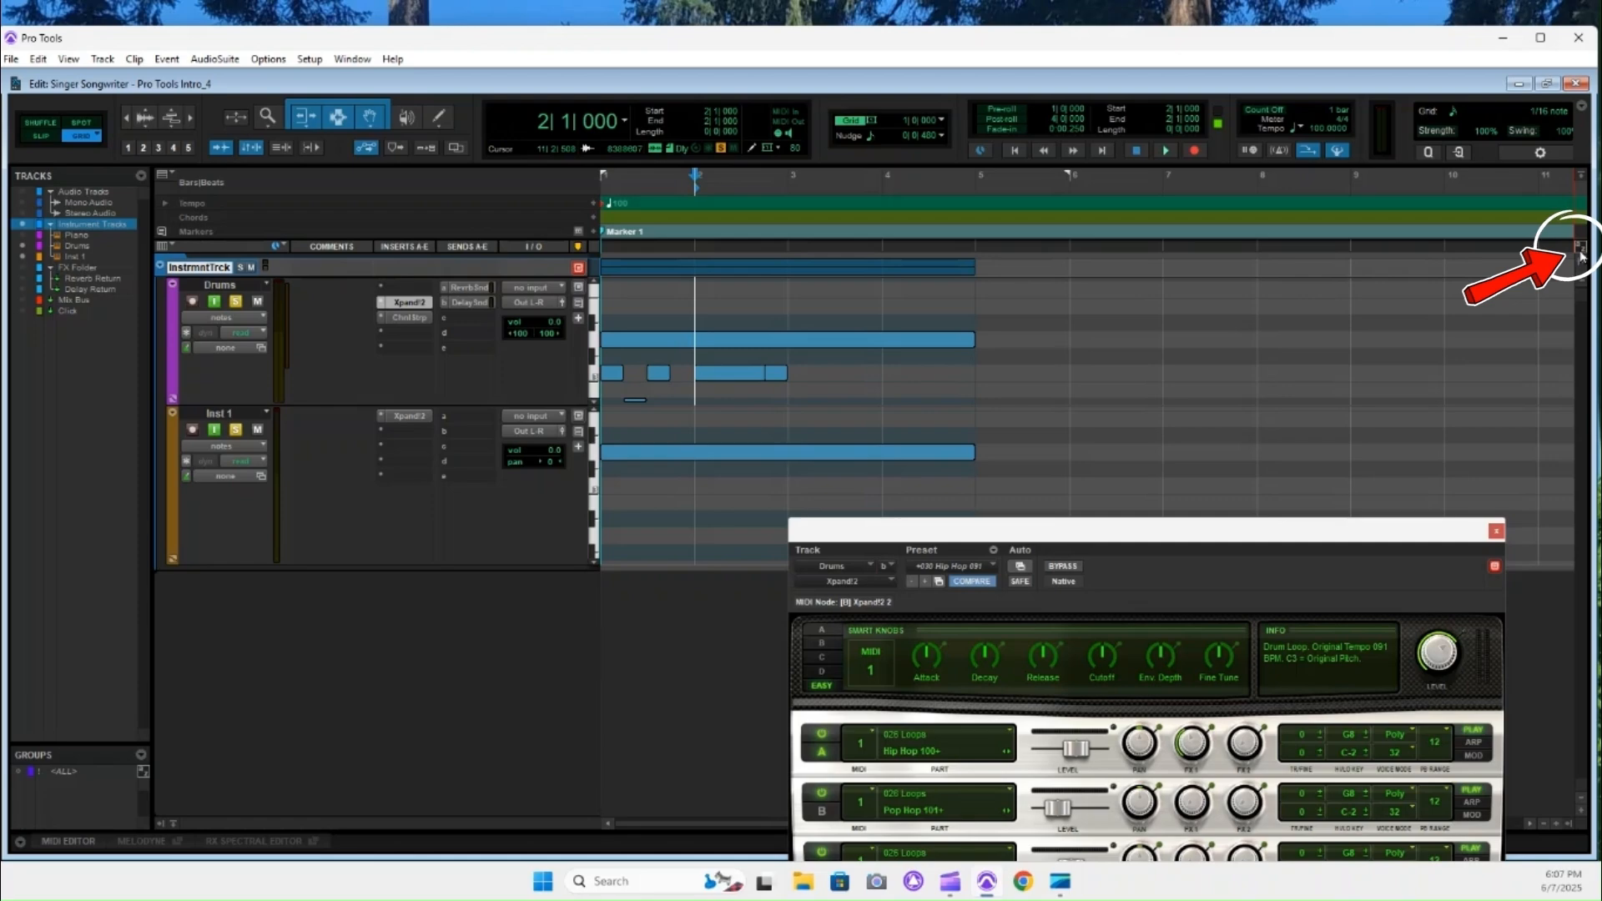
Use the Edit window's keyboard focus to zoom the timeline in and out repeatedly, by one and by three levels, ending at the original zoom.
{"action": "left_click", "coordinate": [1579, 249]}
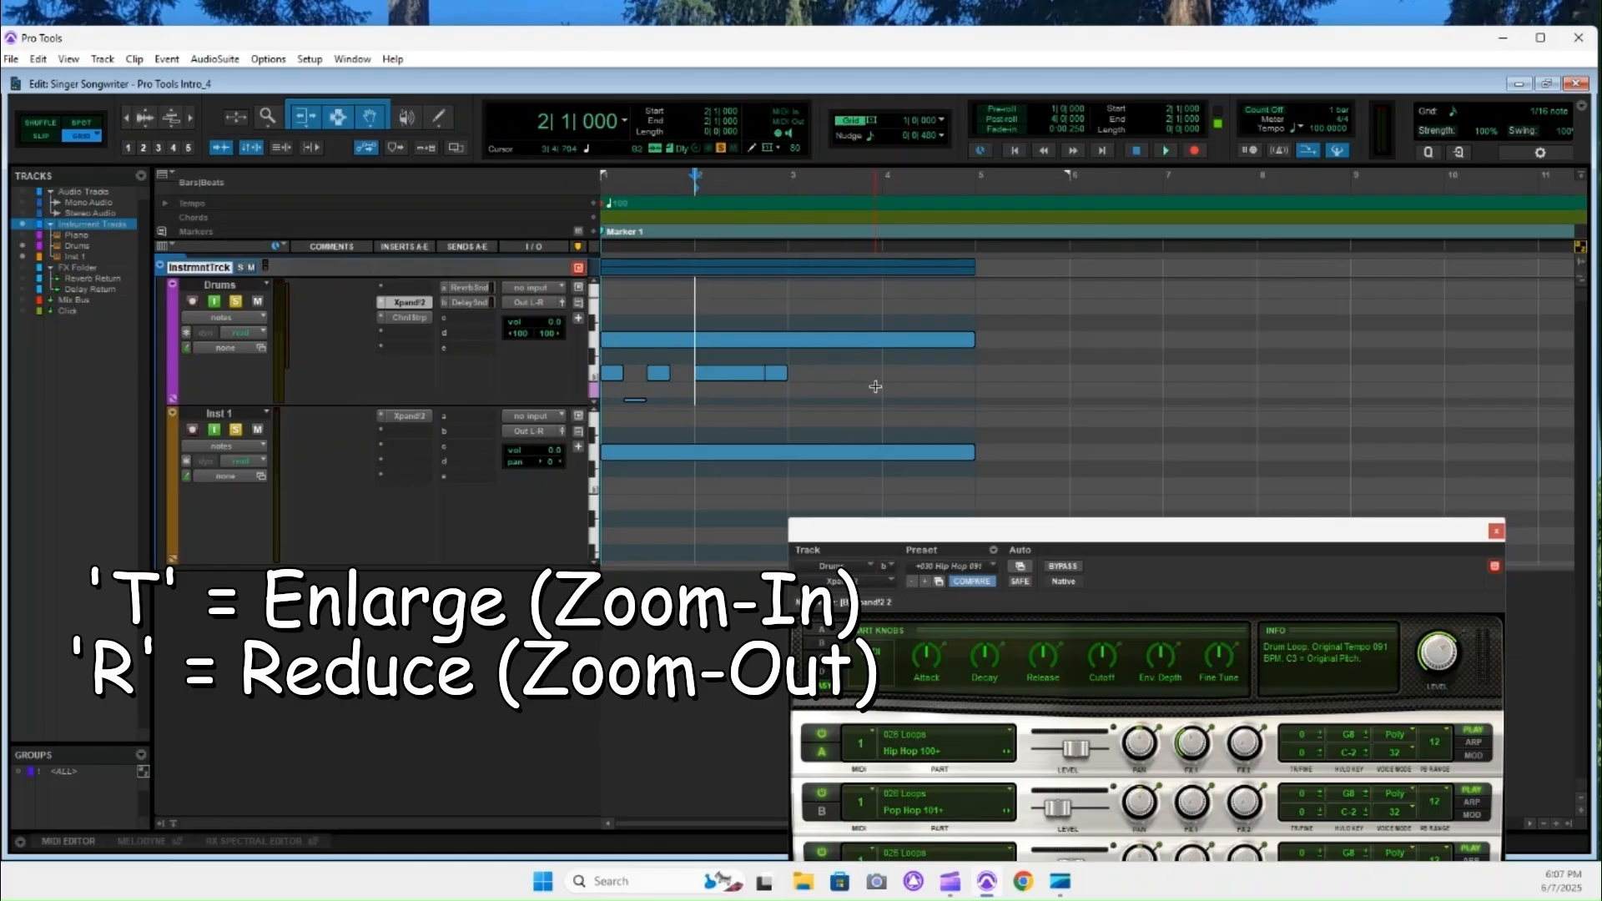
{"action": "key", "text": "t"}
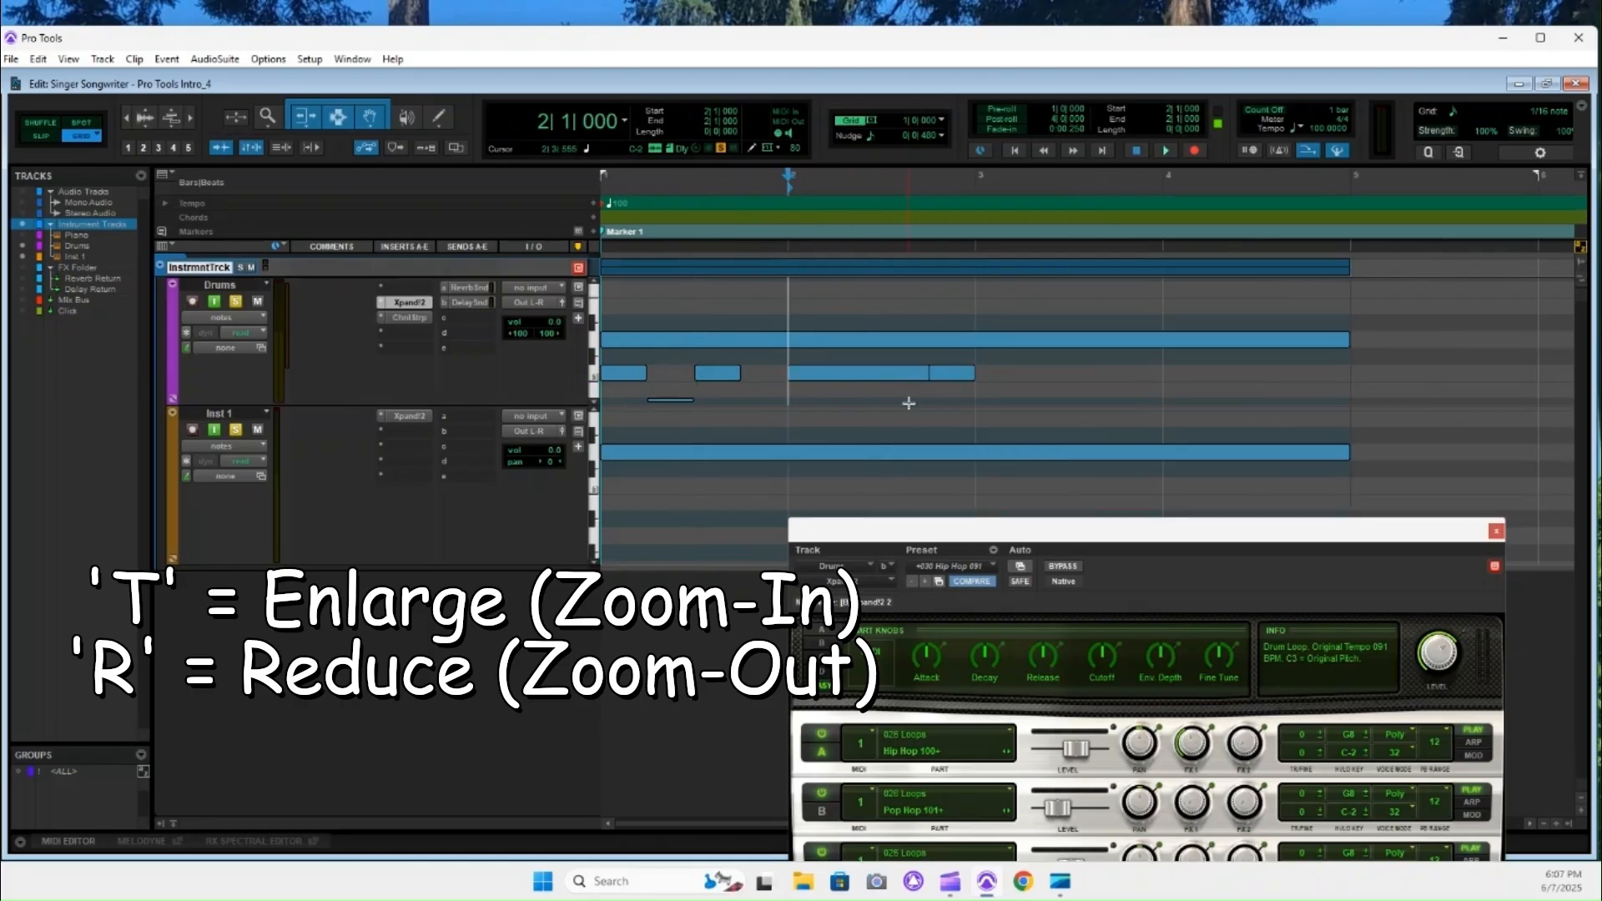
{"action": "key", "text": "r"}
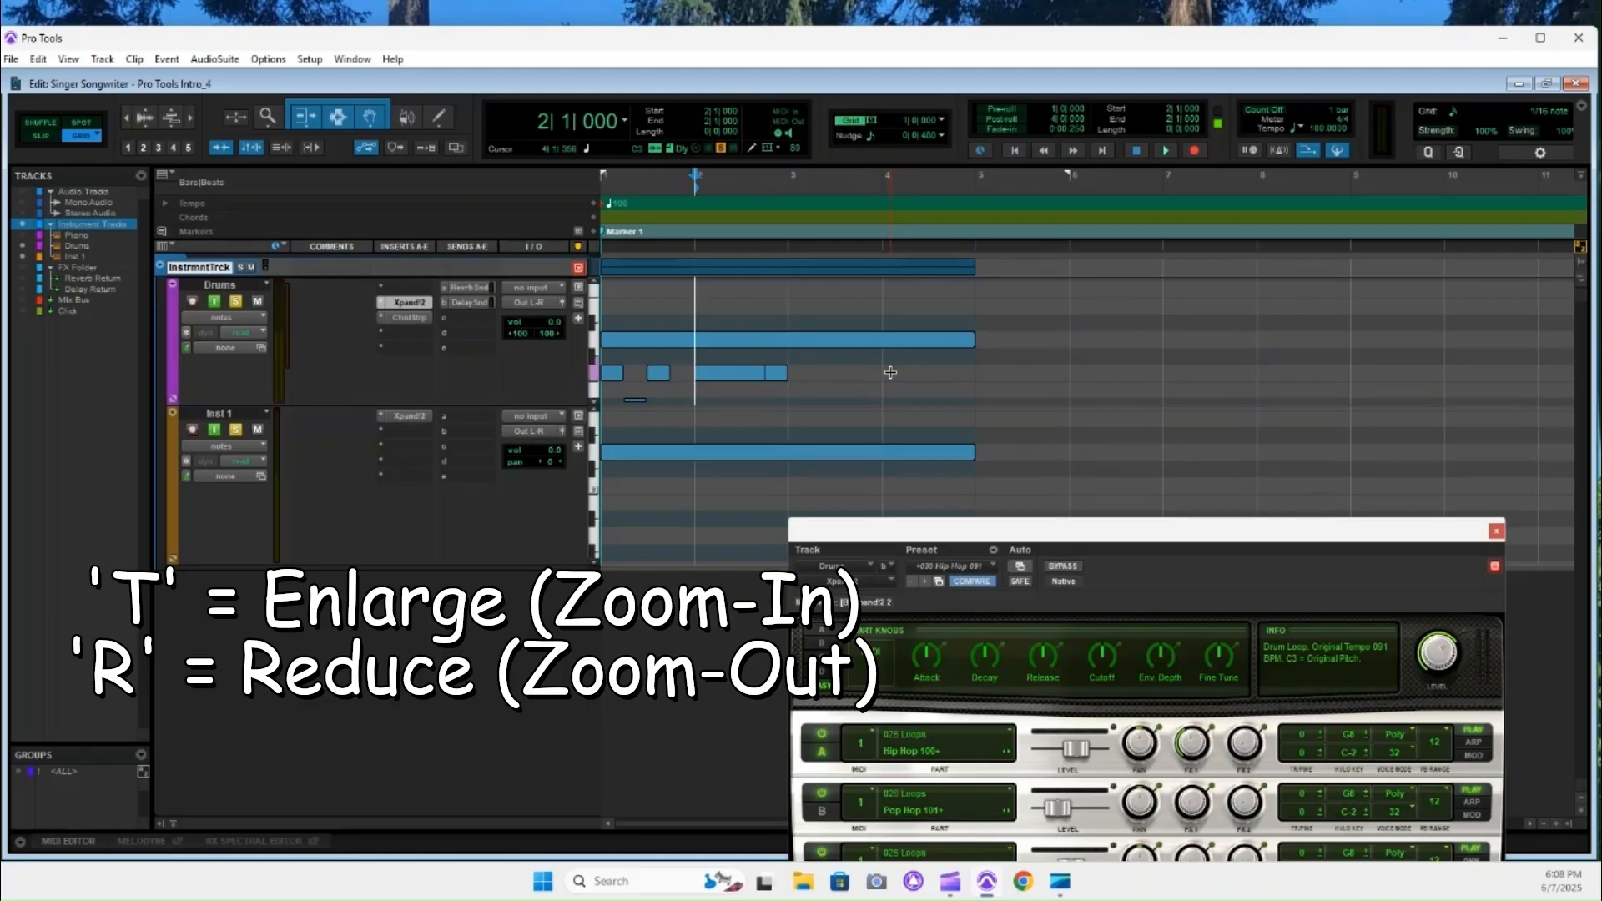
{"action": "key", "text": "t"}
{"action": "key", "text": "t"}
{"action": "key", "text": "t"}
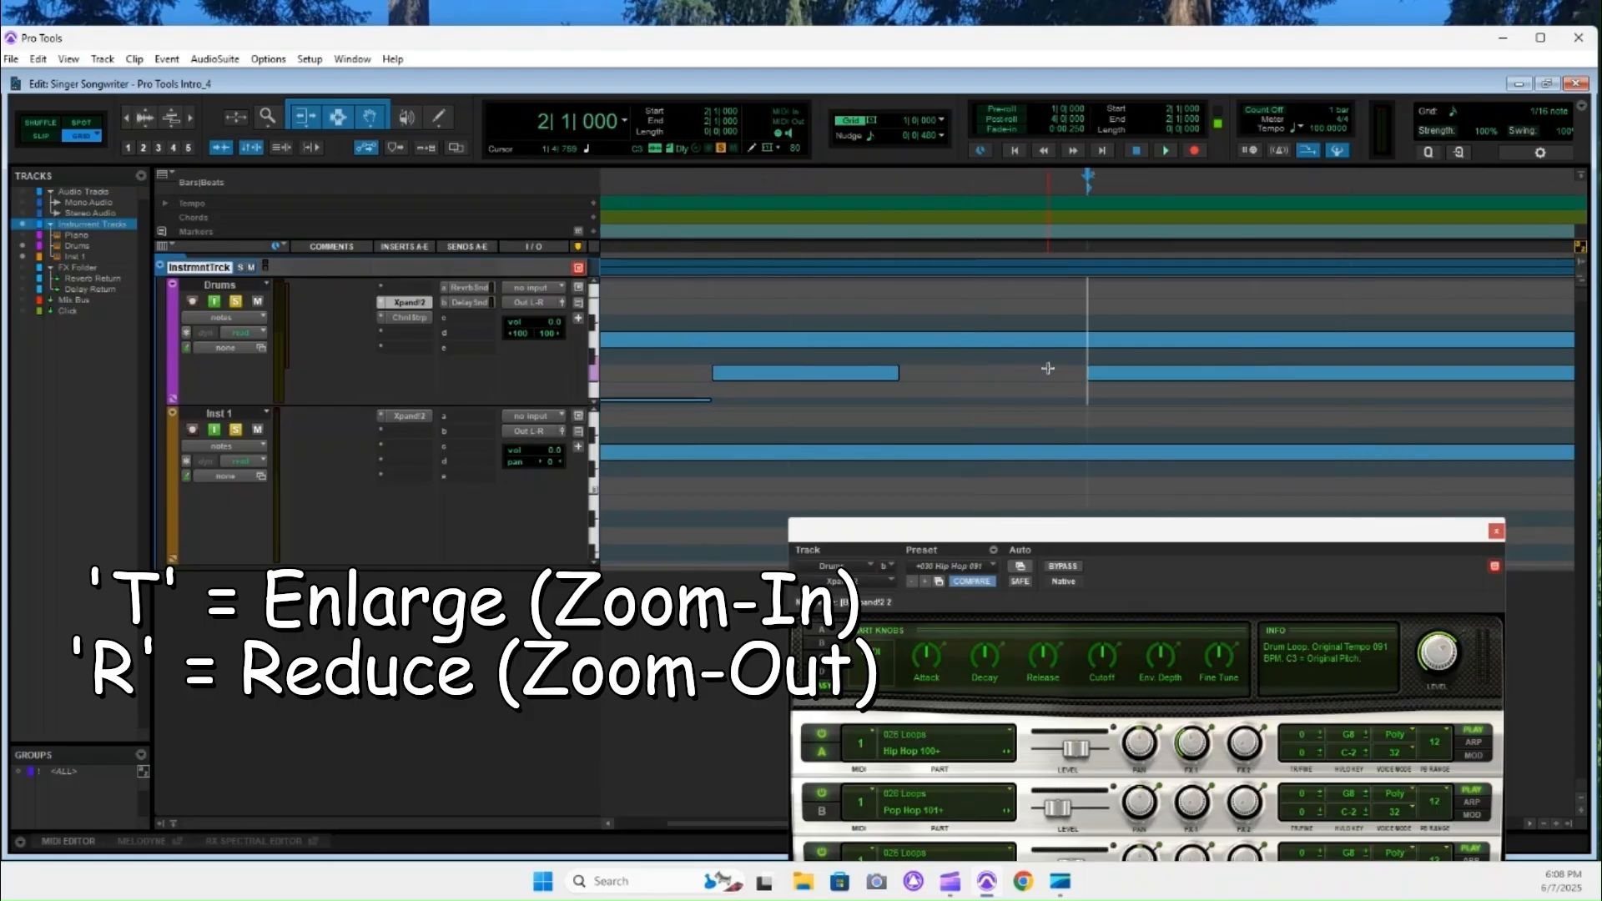
{"action": "key", "text": "r"}
{"action": "key", "text": "r"}
{"action": "key", "text": "r"}
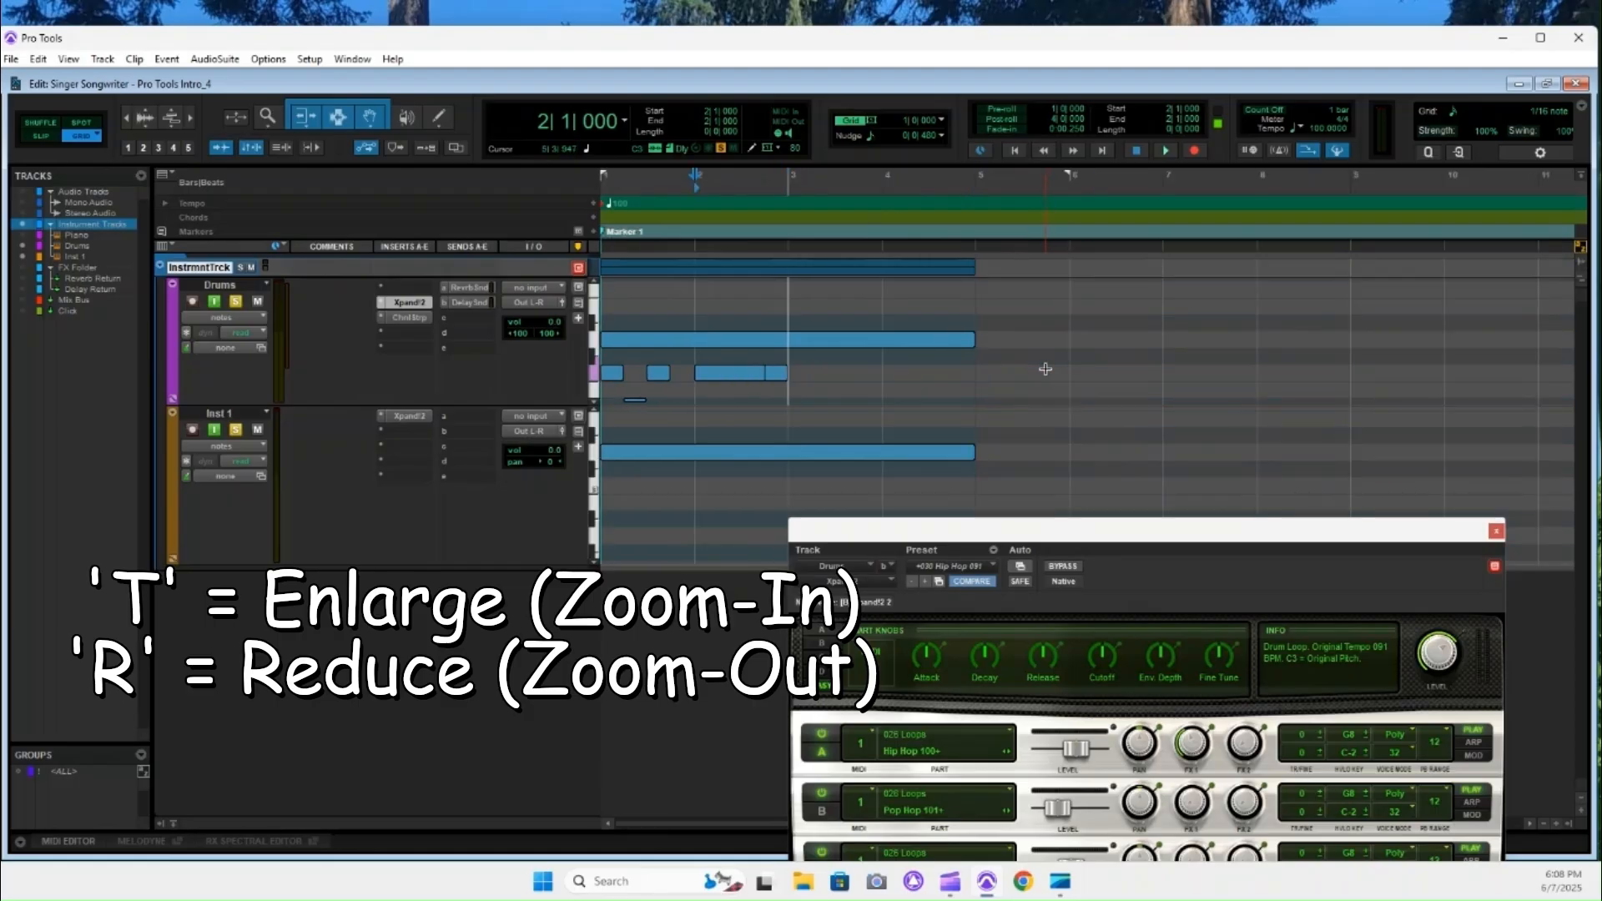
{"action": "key", "text": "t"}
{"action": "key", "text": "t"}
{"action": "key", "text": "t"}
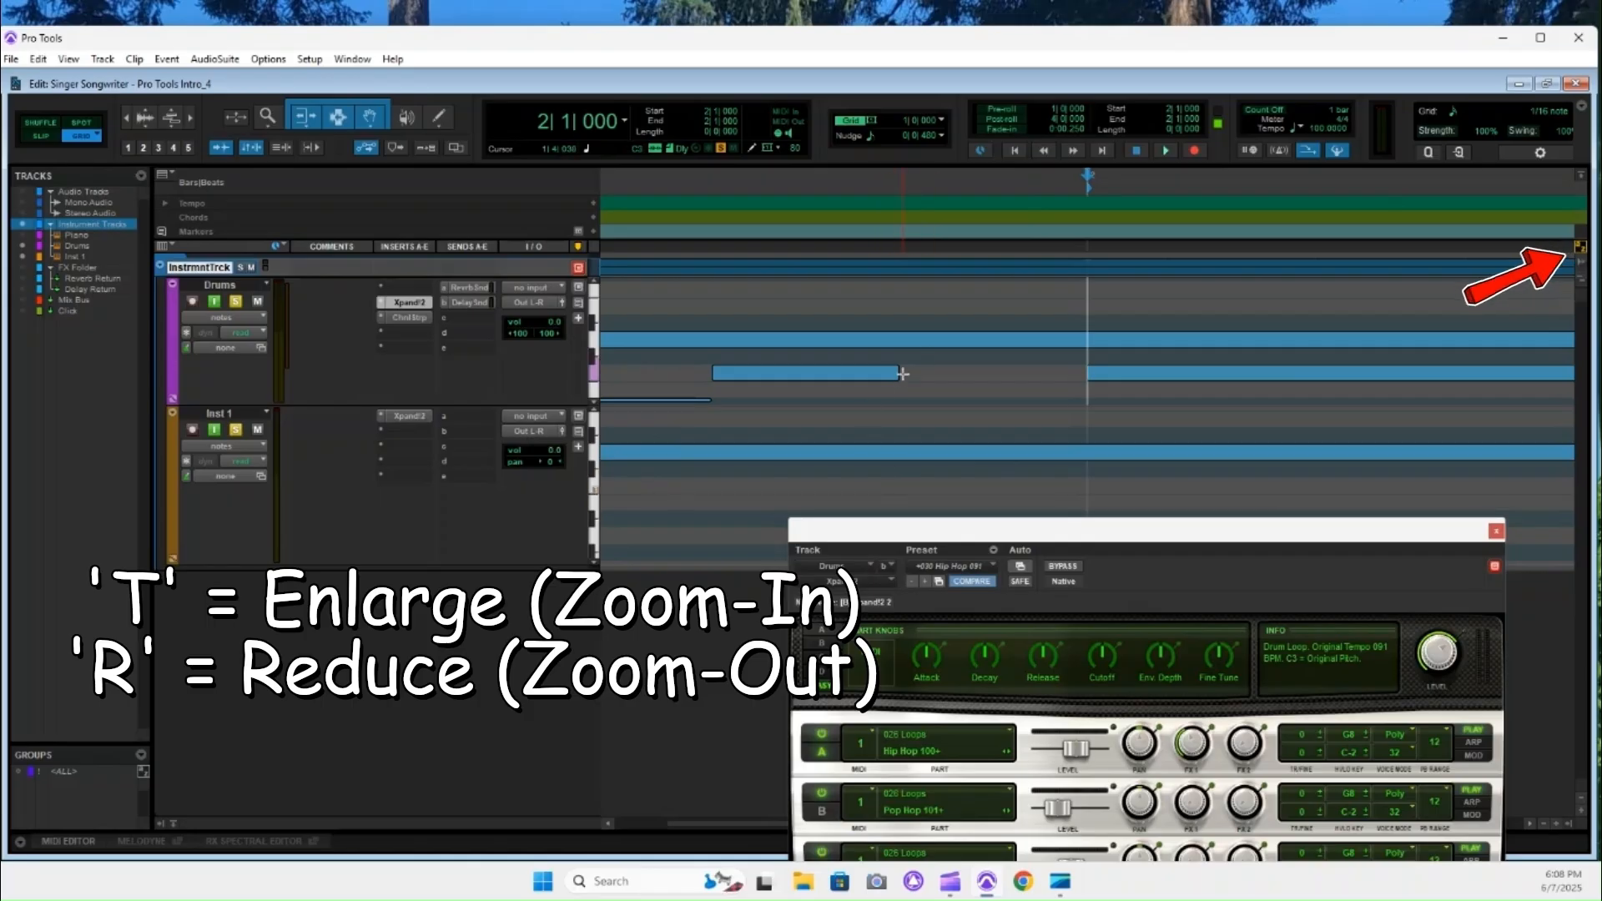
{"action": "key", "text": "r"}
{"action": "key", "text": "r"}
{"action": "key", "text": "r"}
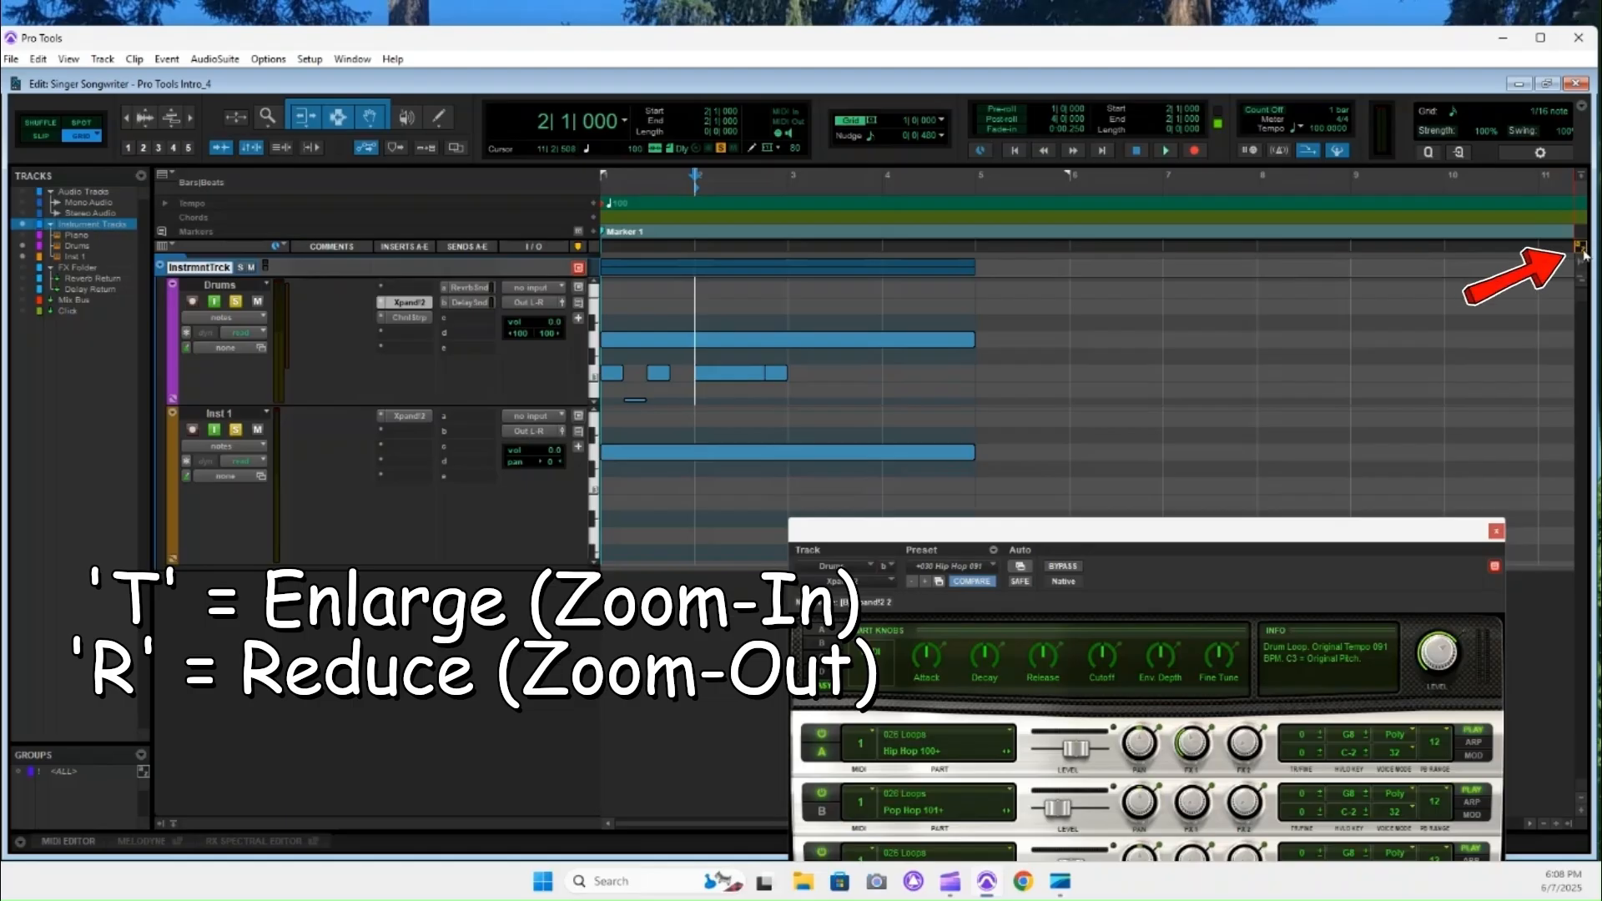
{"action": "key", "text": "t"}
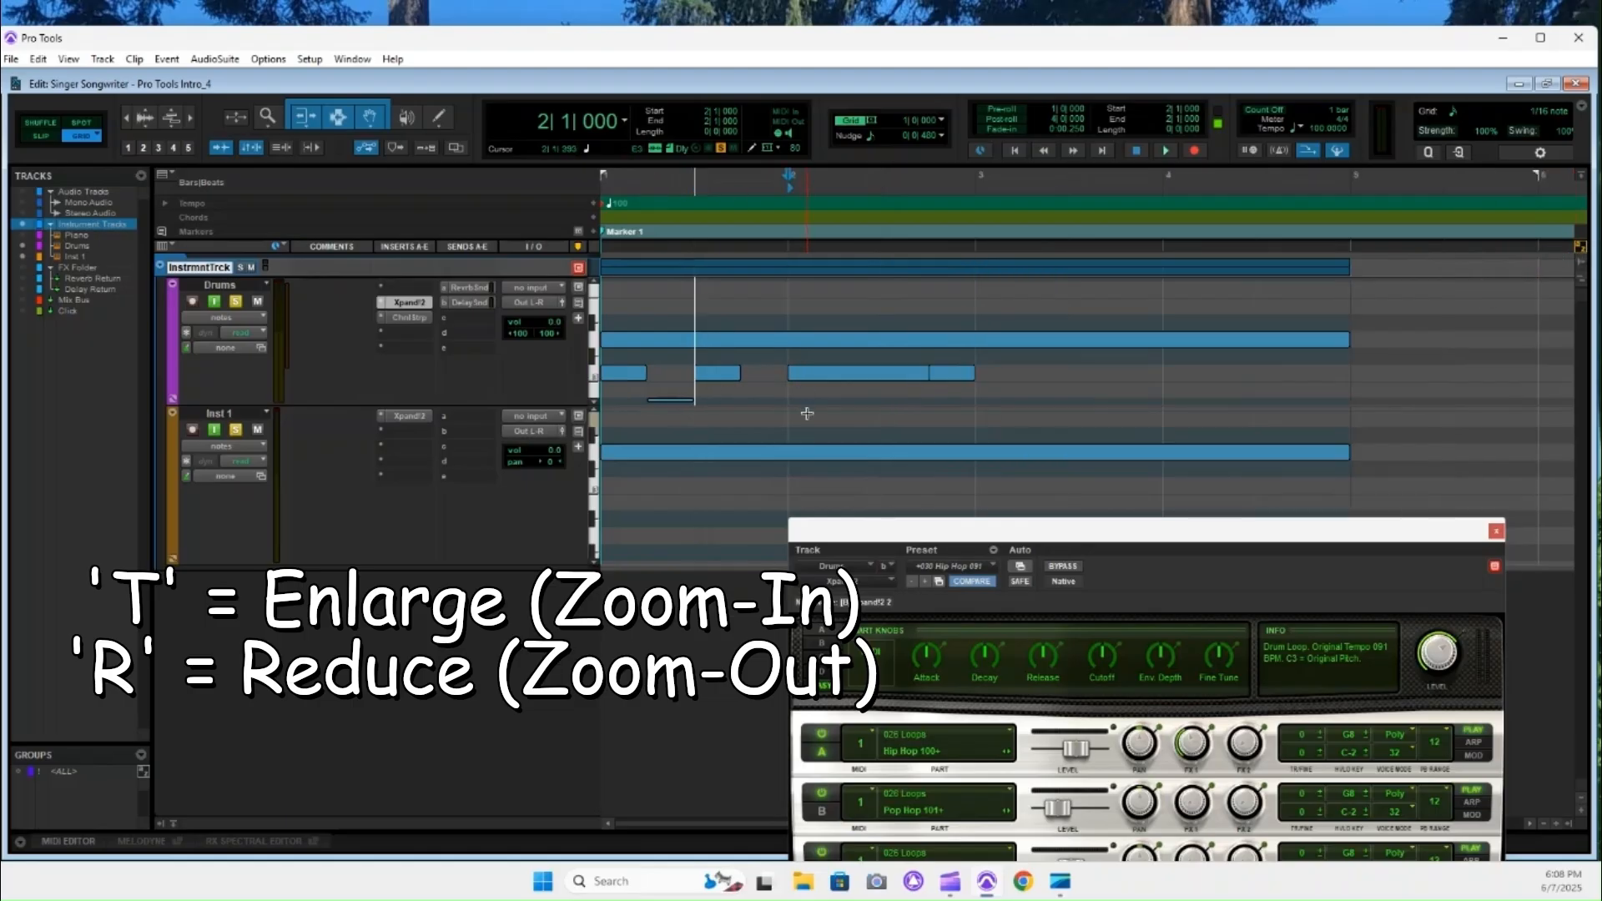
{"action": "key", "text": "r"}
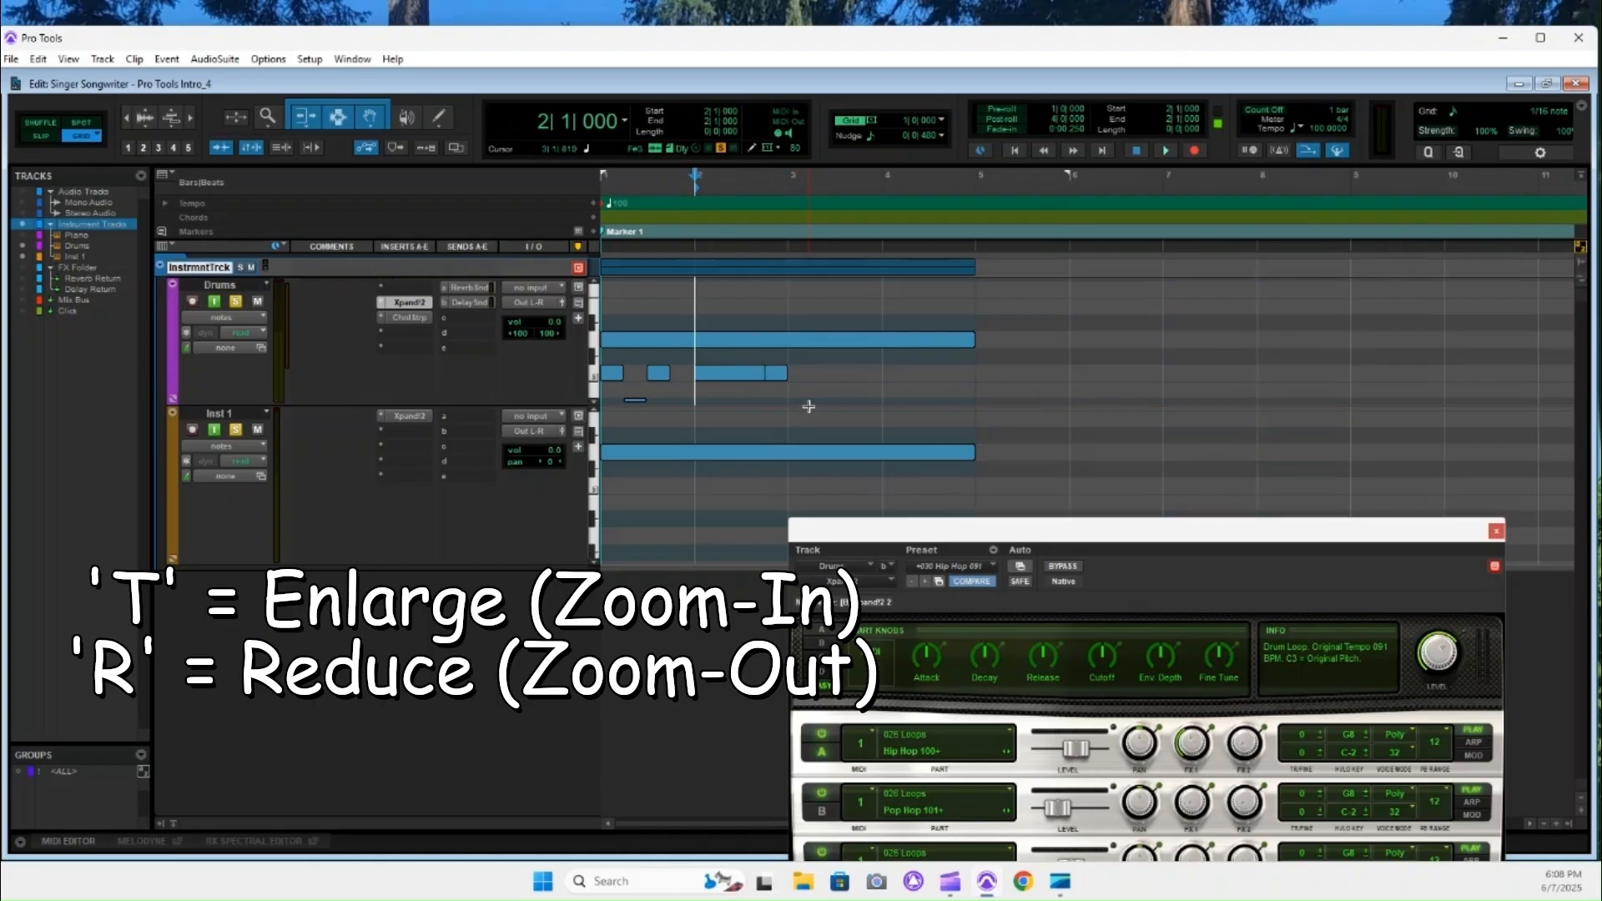